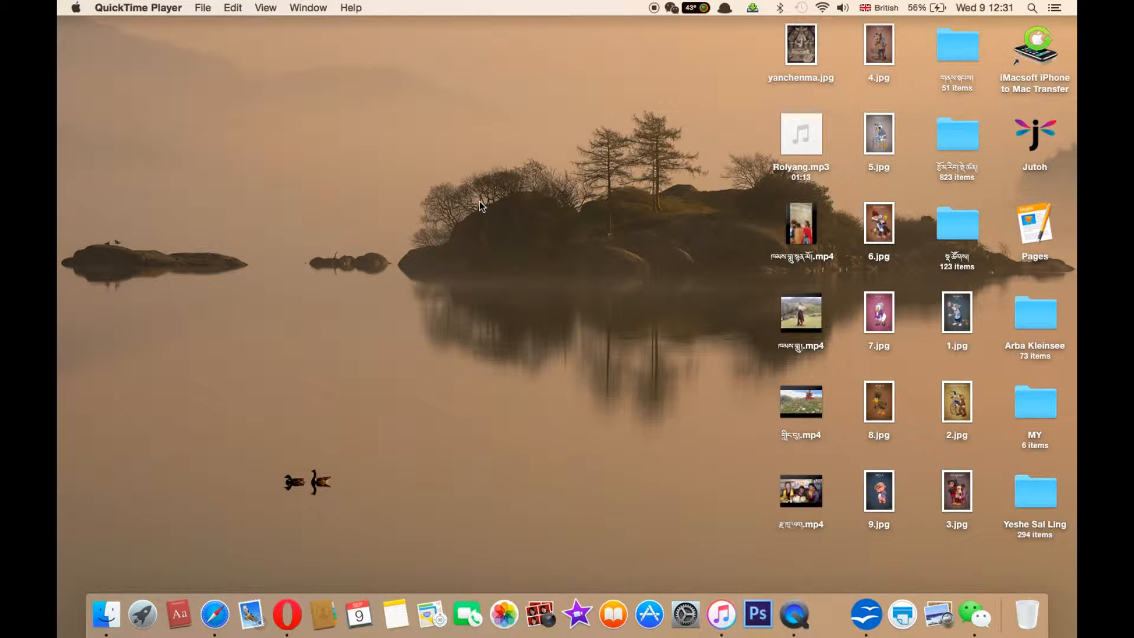
Switch to Opera, bring up the blog's WordPress dashboard and look over its Store, Feedback and Appearance sections.
{"action": "left_click", "coordinate": [292, 612]}
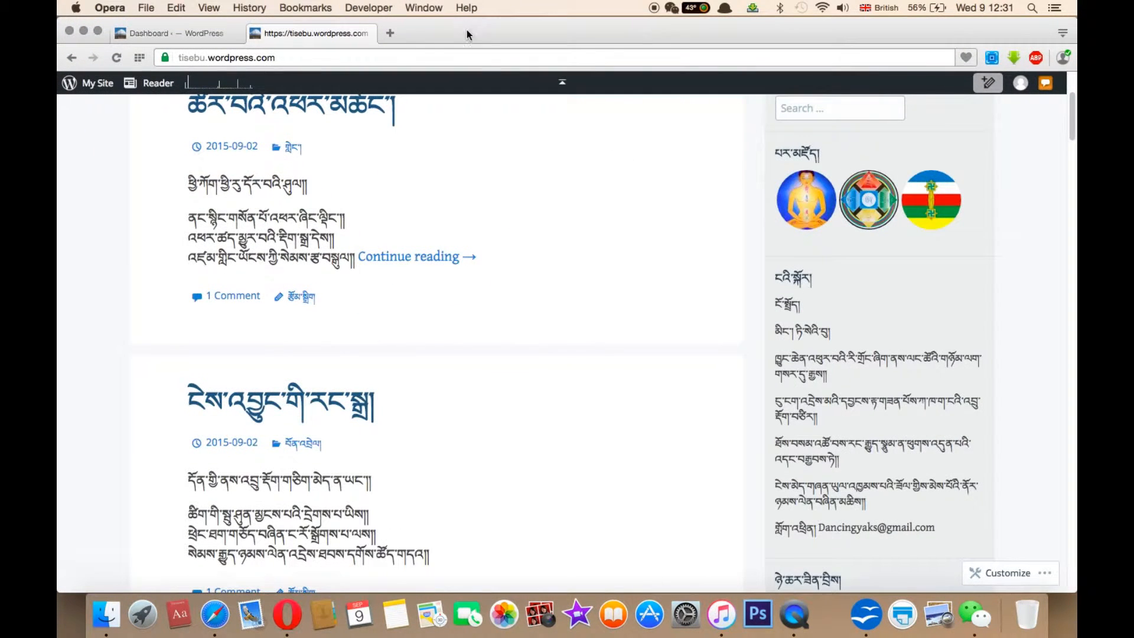
{"action": "left_click", "coordinate": [149, 37]}
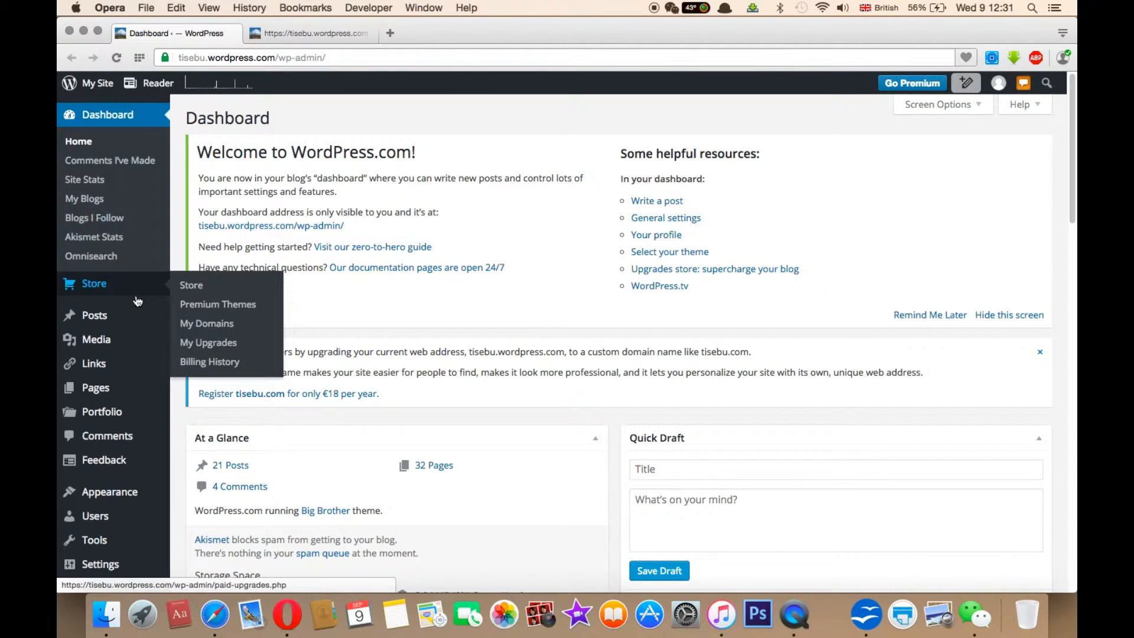
{"action": "mouse_move", "coordinate": [122, 323]}
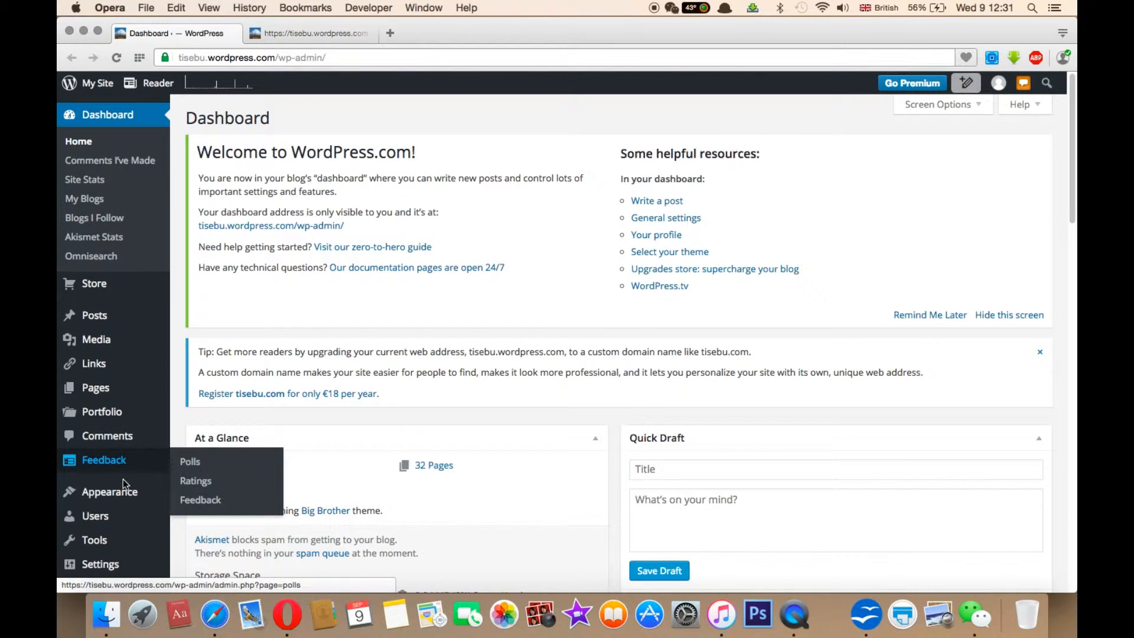
{"action": "mouse_move", "coordinate": [124, 488]}
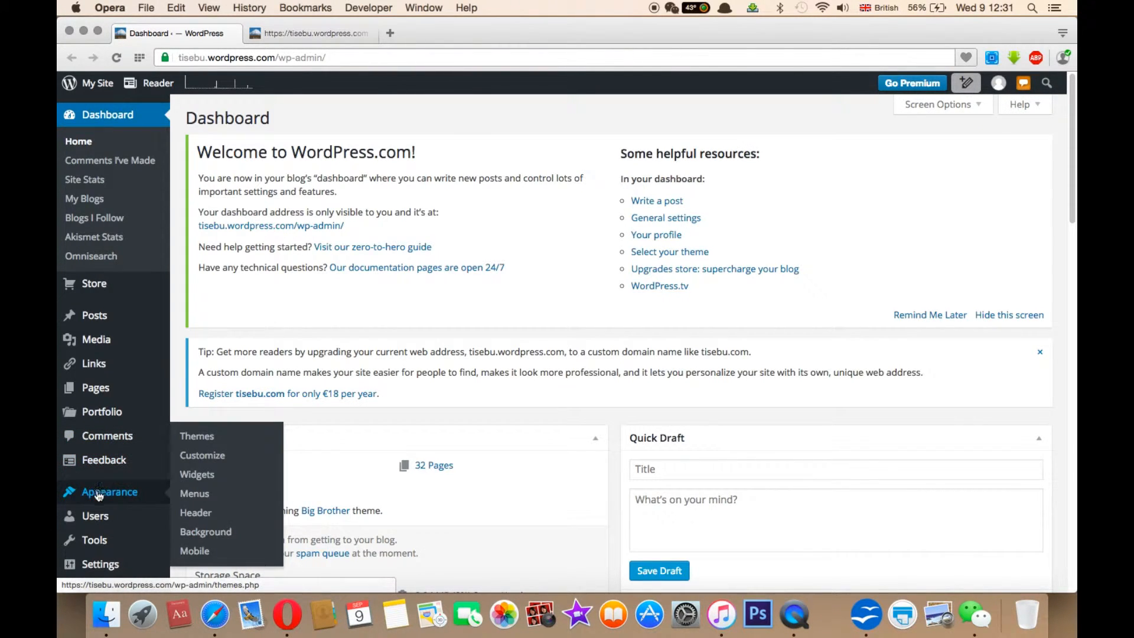
{"action": "mouse_move", "coordinate": [158, 409]}
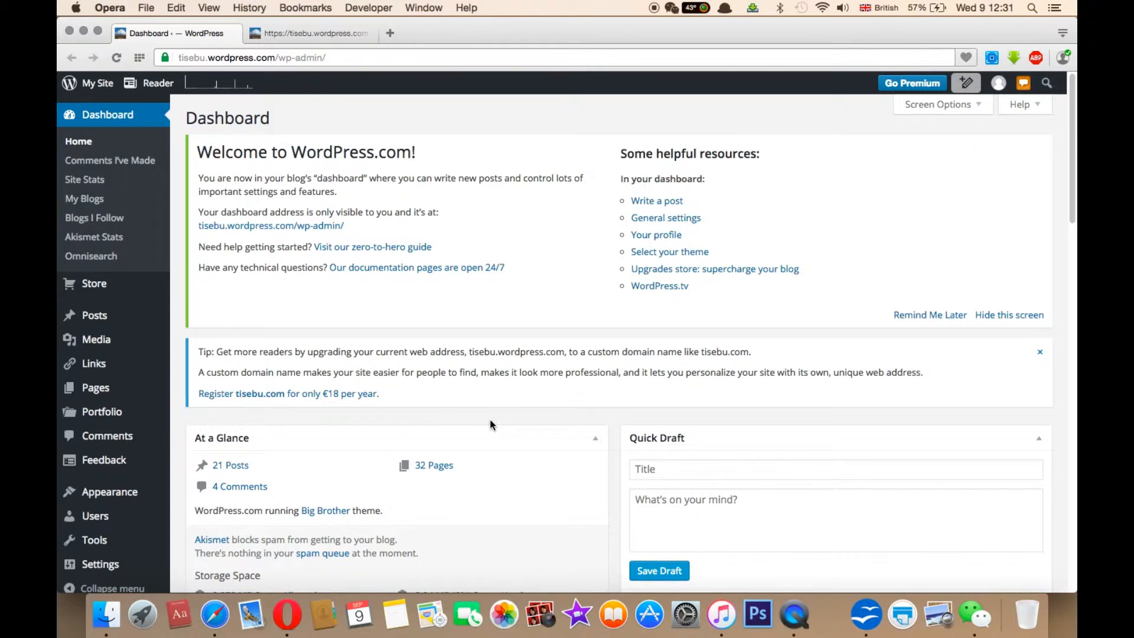
Examine the widgets in the live blog's sidebar, from the search box and gallery down to the links list.
{"action": "left_click", "coordinate": [343, 34]}
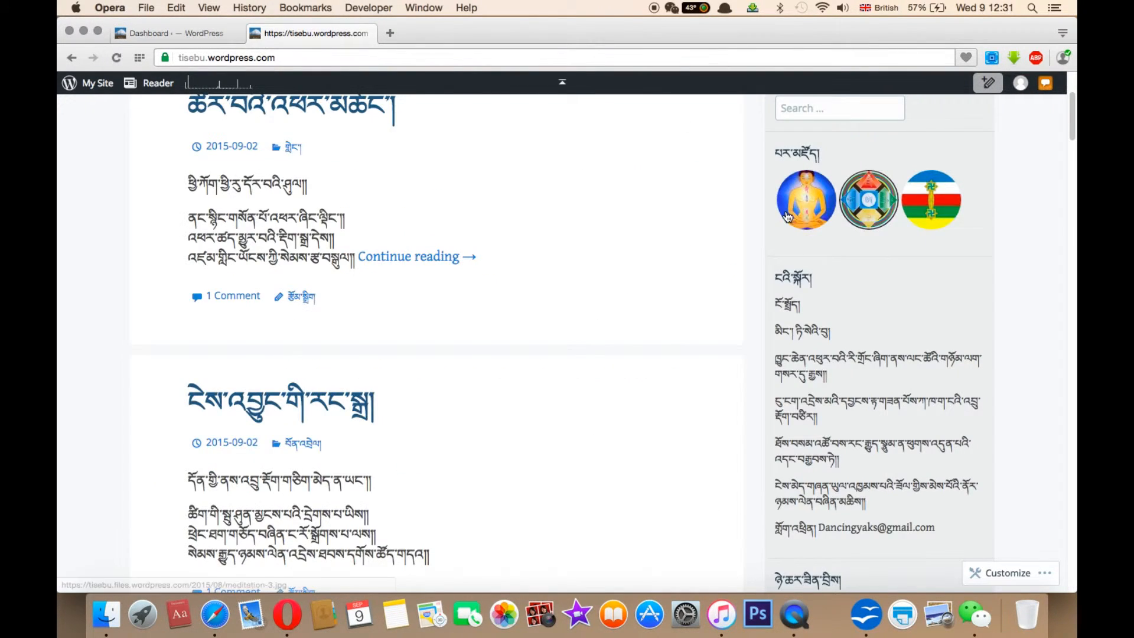
{"action": "scroll", "coordinate": [784, 218], "scroll_direction": "up", "scroll_amount": 5}
{"action": "mouse_move", "coordinate": [784, 219]}
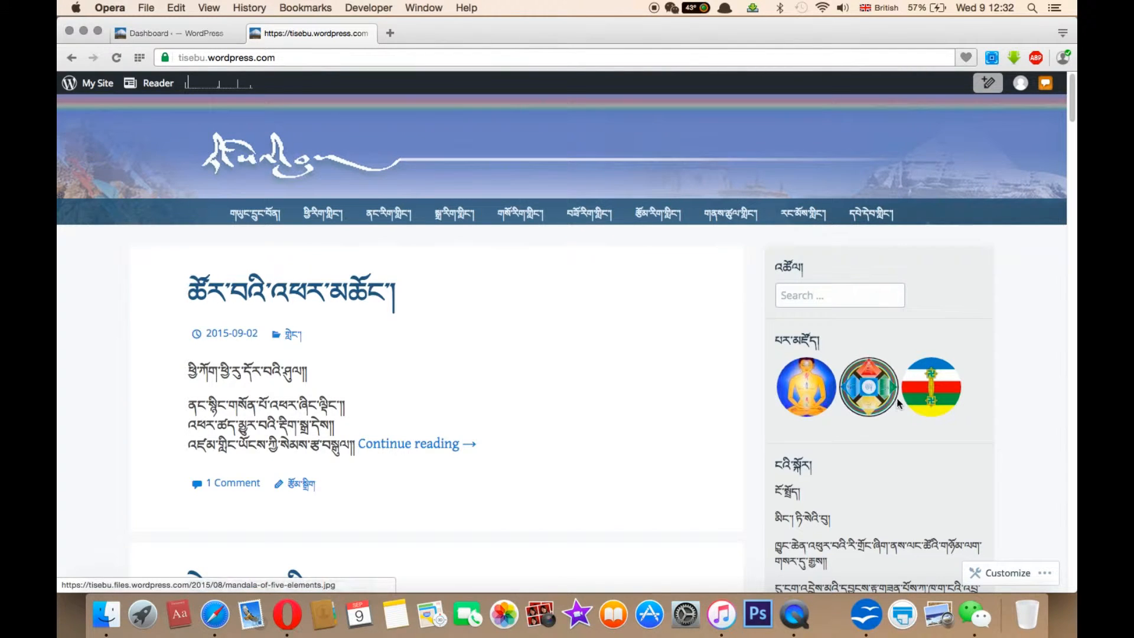
{"action": "scroll", "coordinate": [894, 404], "scroll_direction": "down", "scroll_amount": 1}
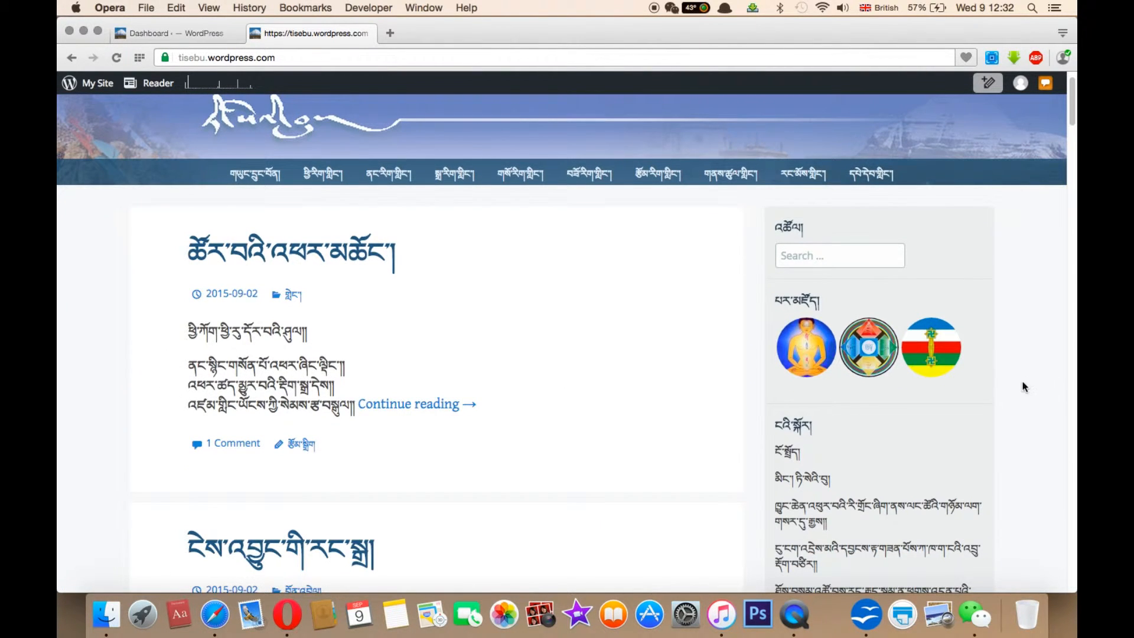
{"action": "scroll", "coordinate": [943, 407], "scroll_direction": "down", "scroll_amount": 1}
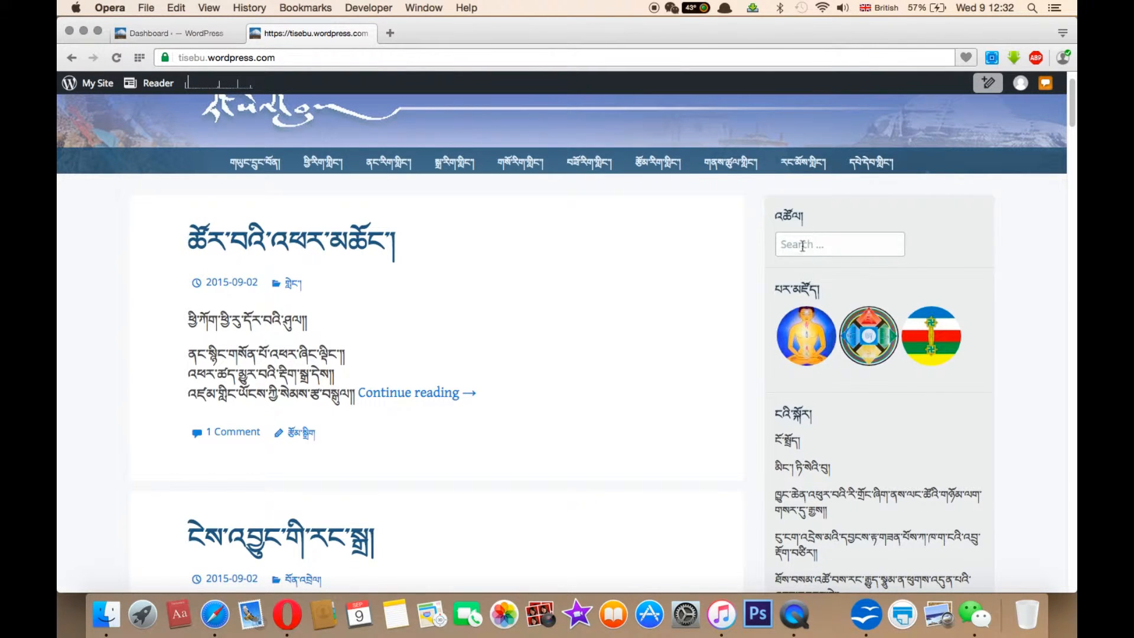
{"action": "scroll", "coordinate": [878, 428], "scroll_direction": "down", "scroll_amount": 10}
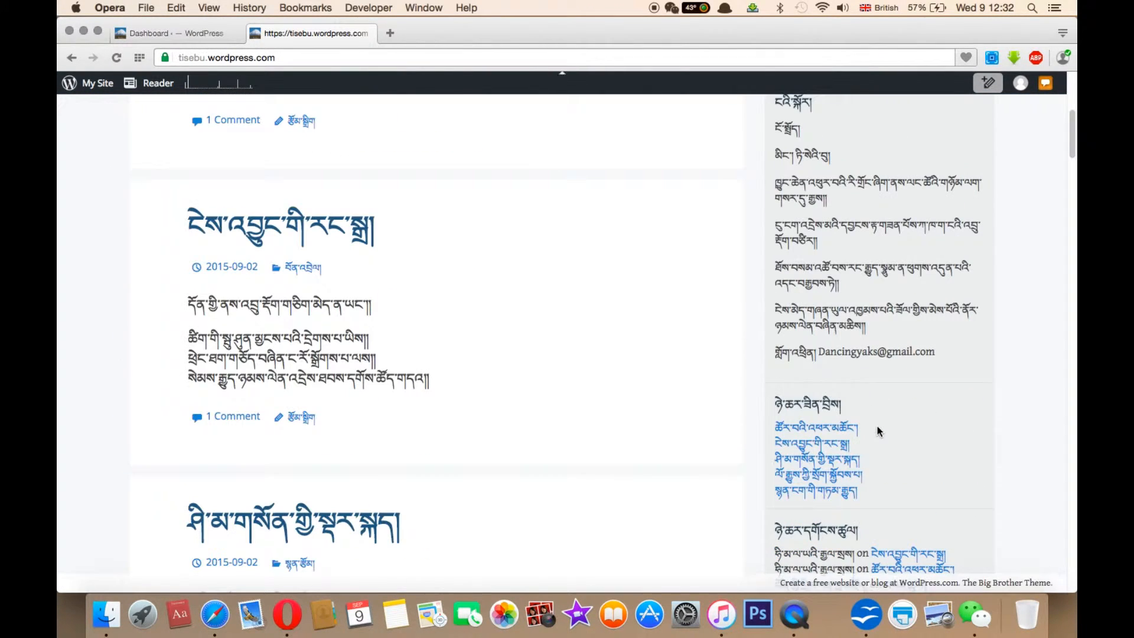
{"action": "scroll", "coordinate": [874, 434], "scroll_direction": "down", "scroll_amount": 2}
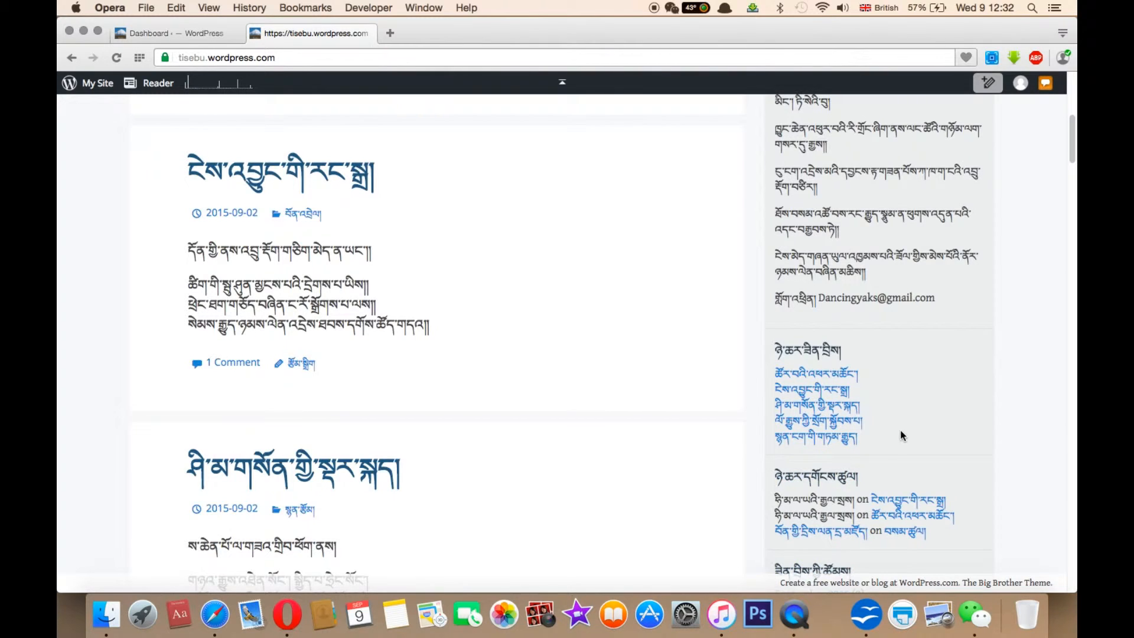
{"action": "scroll", "coordinate": [896, 436], "scroll_direction": "down", "scroll_amount": 2}
{"action": "scroll", "coordinate": [889, 435], "scroll_direction": "down", "scroll_amount": 8}
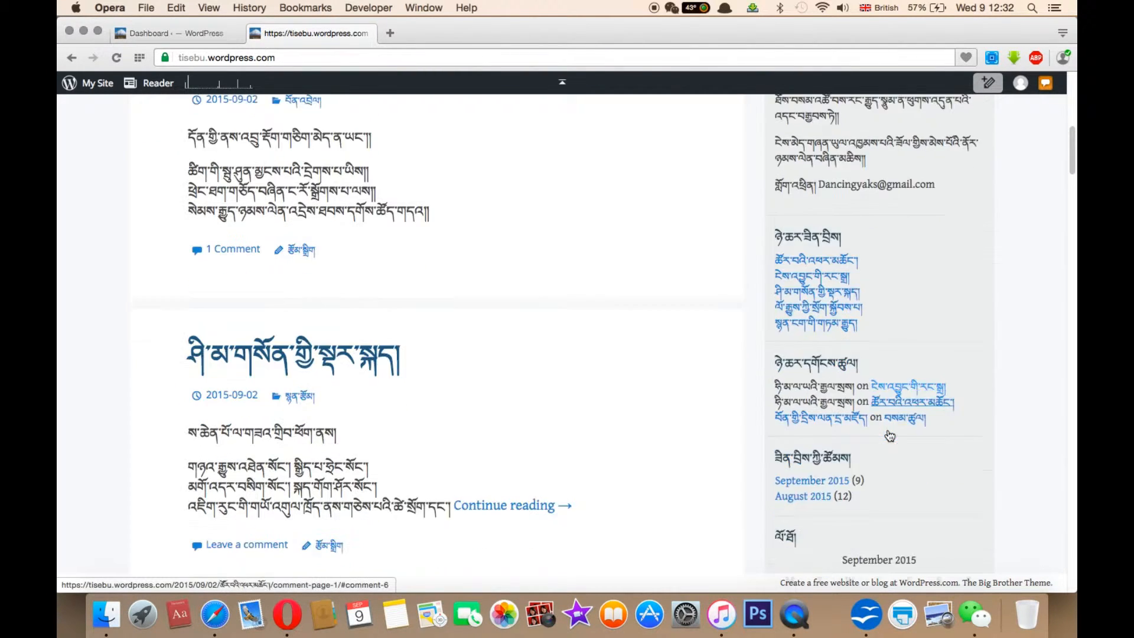
{"action": "scroll", "coordinate": [875, 434], "scroll_direction": "down", "scroll_amount": 12}
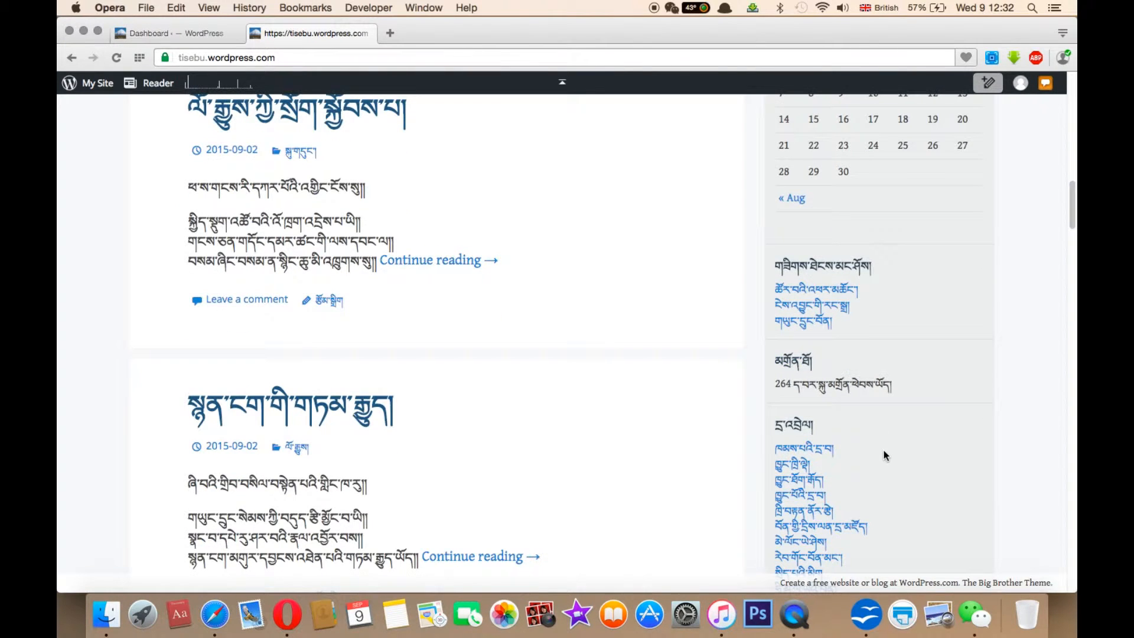
{"action": "scroll", "coordinate": [904, 472], "scroll_direction": "up", "scroll_amount": 18}
{"action": "scroll", "coordinate": [941, 387], "scroll_direction": "up", "scroll_amount": 15}
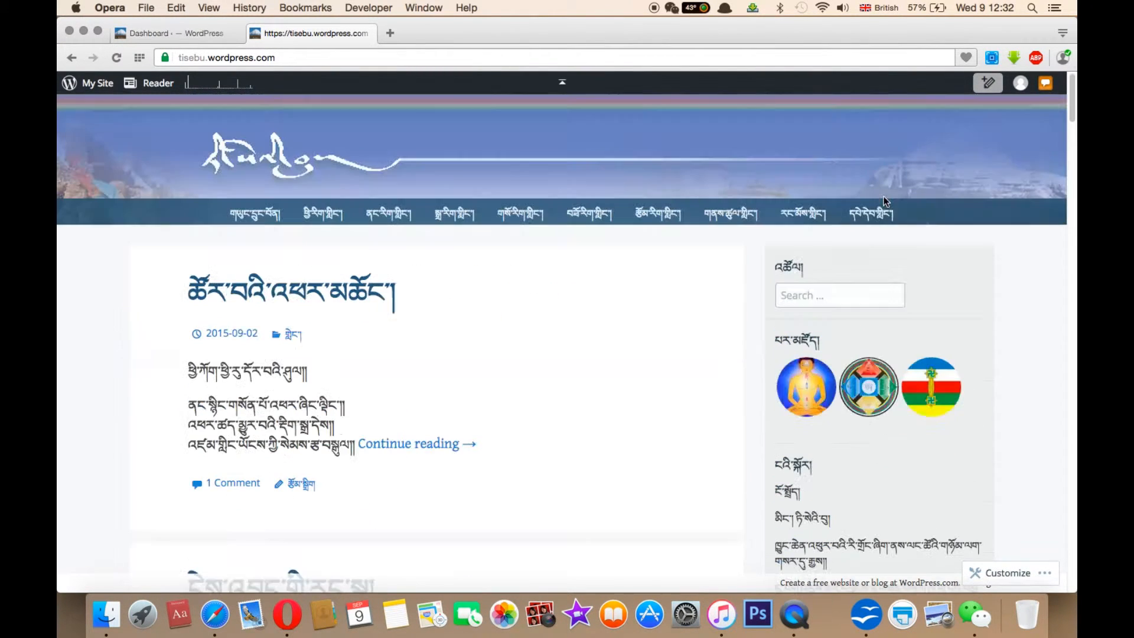
Compare the dashboard's Appearance options with the live blog's sidebar, header and navigation submenus.
{"action": "left_click", "coordinate": [177, 33]}
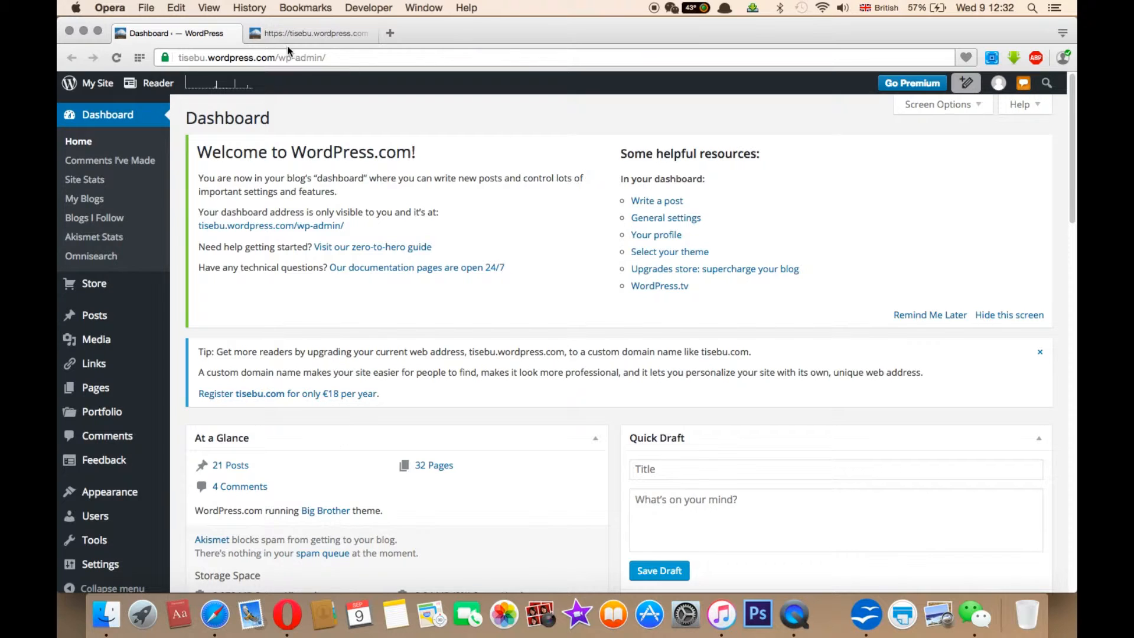
{"action": "left_click", "coordinate": [305, 33]}
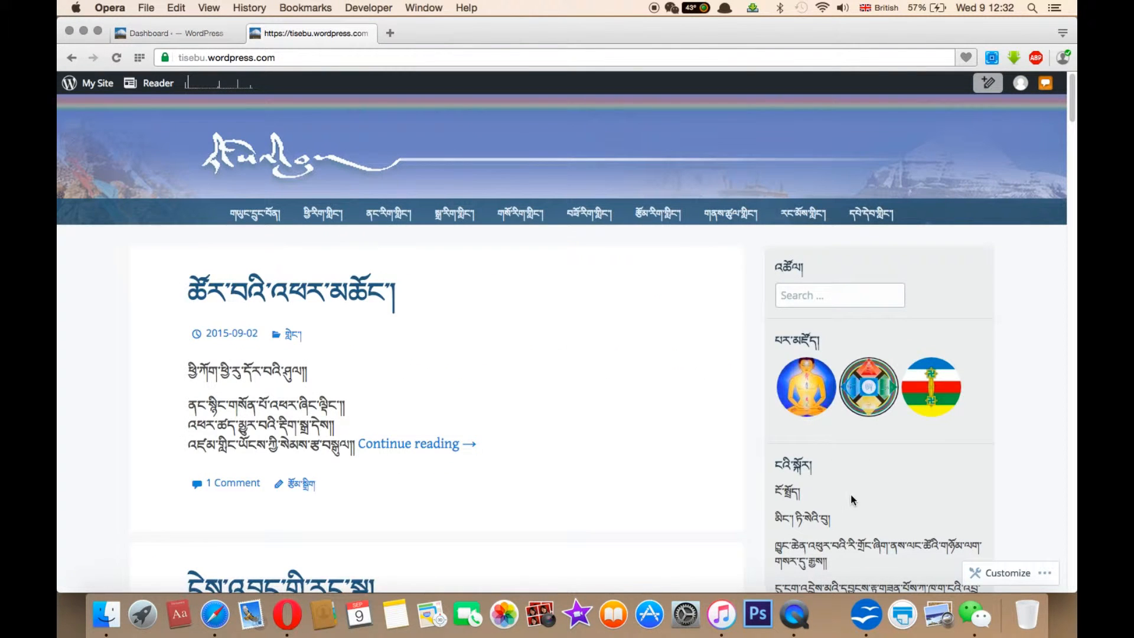
{"action": "scroll", "coordinate": [842, 505], "scroll_direction": "down", "scroll_amount": 2}
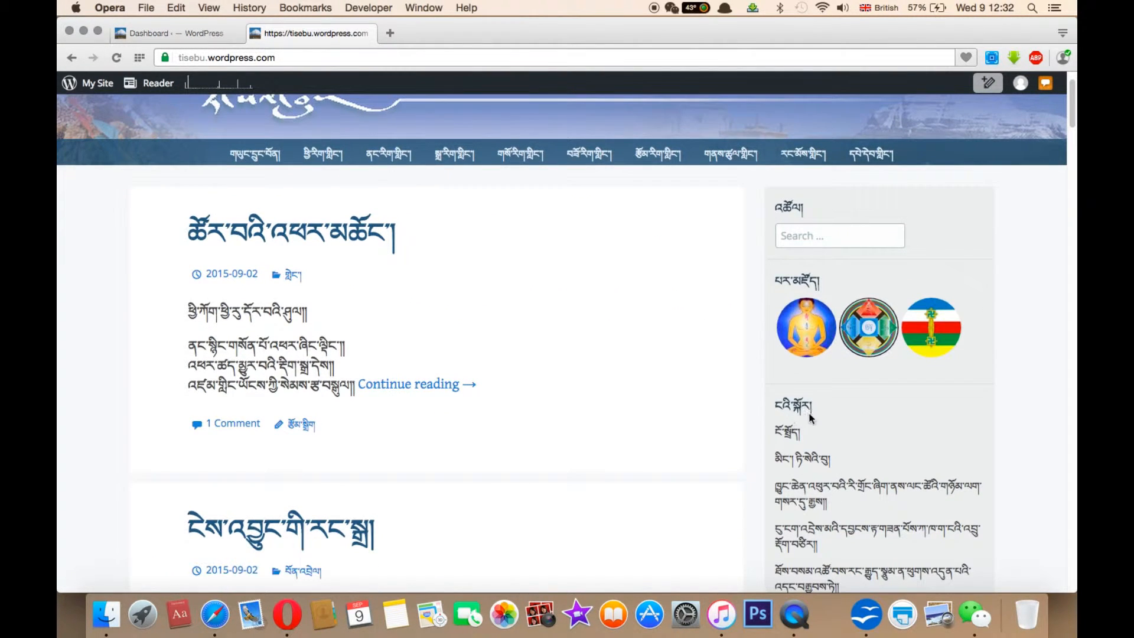
{"action": "left_click", "coordinate": [150, 33]}
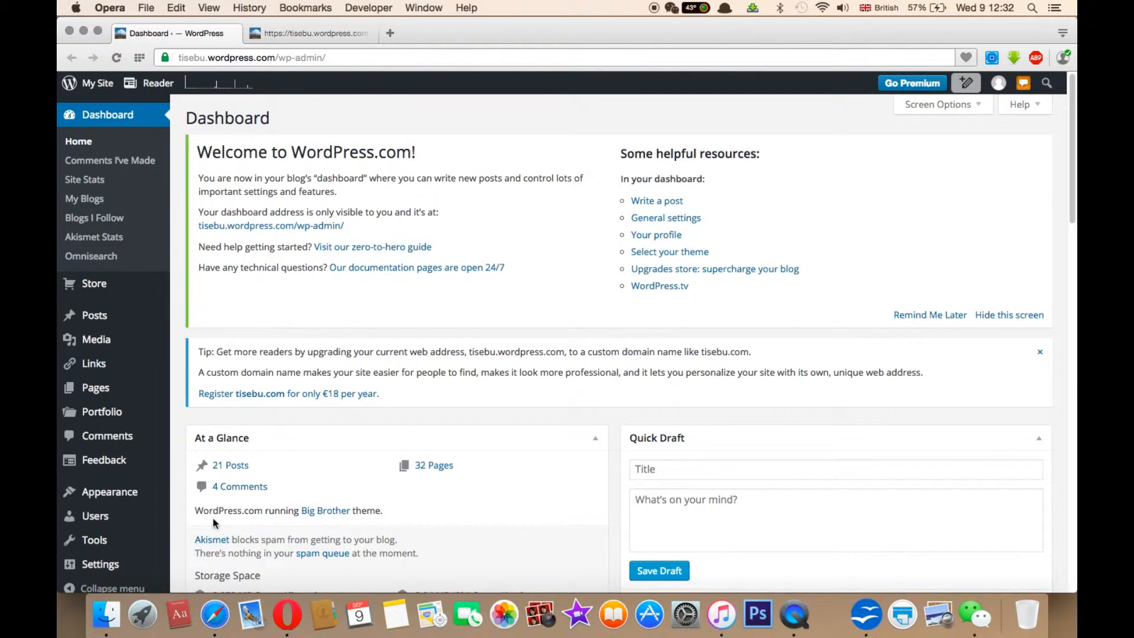
{"action": "mouse_move", "coordinate": [99, 505]}
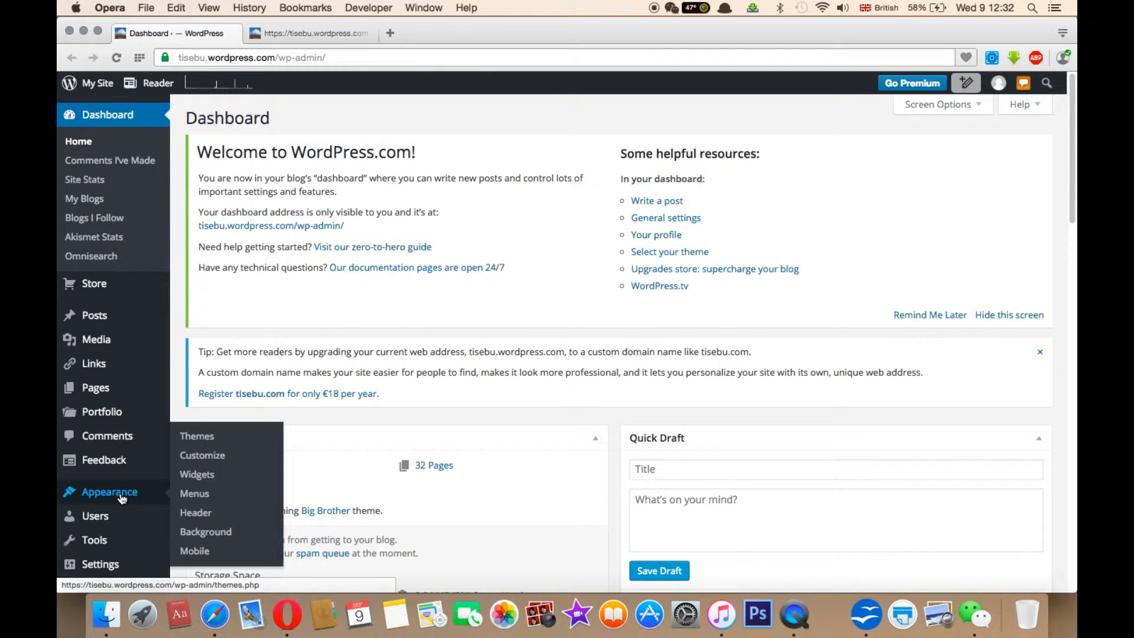
{"action": "left_click", "coordinate": [307, 33]}
{"action": "scroll", "coordinate": [380, 137], "scroll_direction": "up", "scroll_amount": 2}
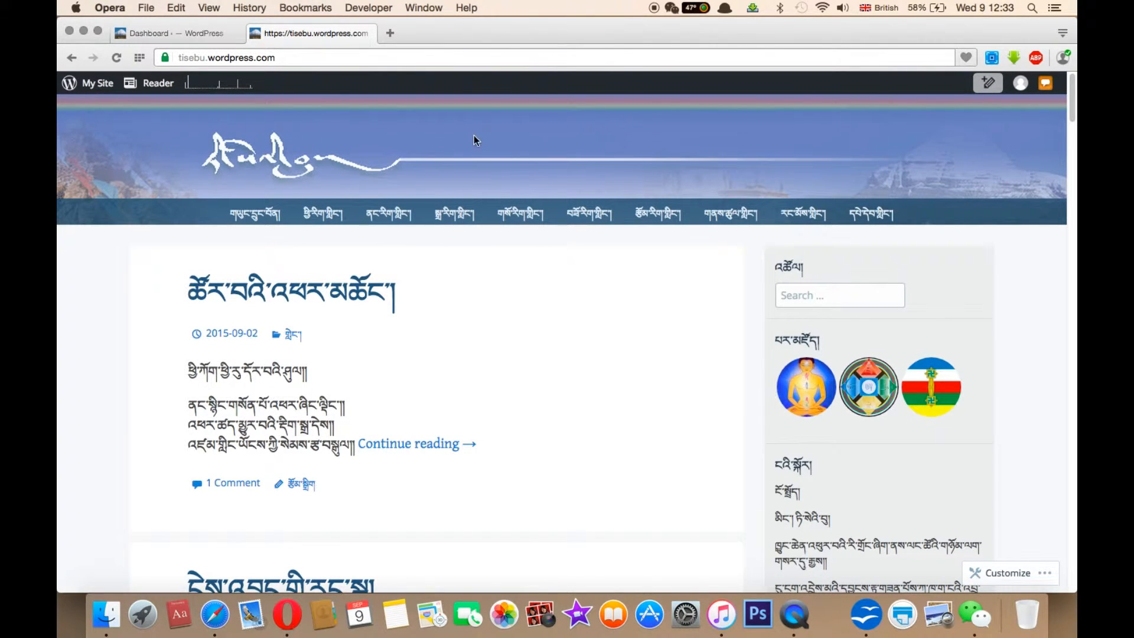
{"action": "mouse_move", "coordinate": [871, 214]}
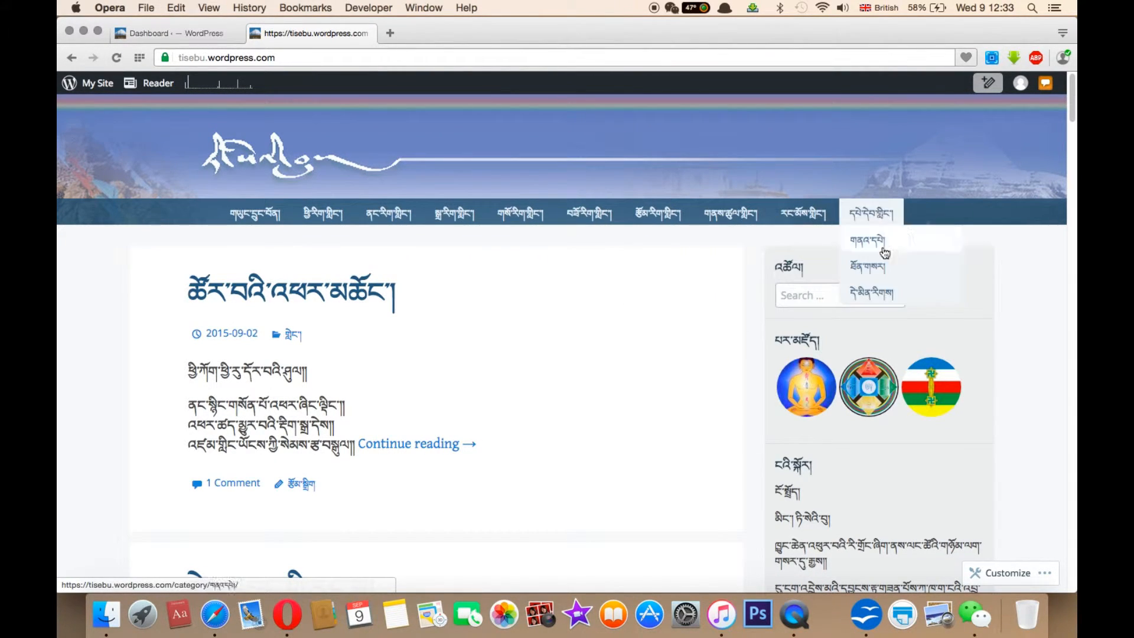
{"action": "scroll", "coordinate": [459, 310], "scroll_direction": "down", "scroll_amount": 1}
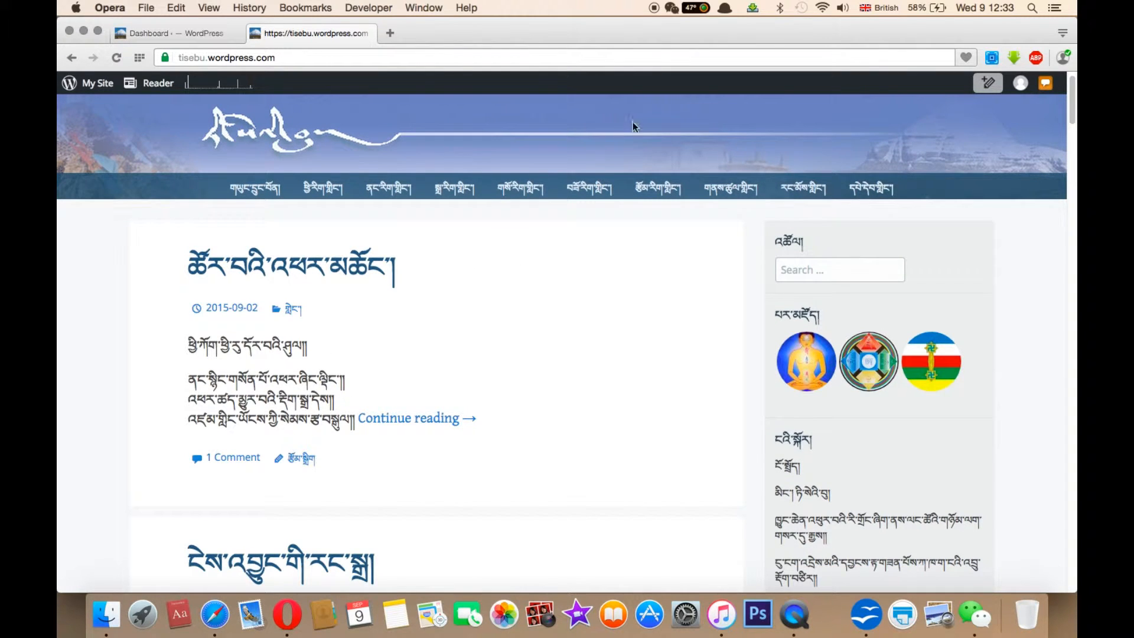
{"action": "scroll", "coordinate": [948, 251], "scroll_direction": "down", "scroll_amount": 3}
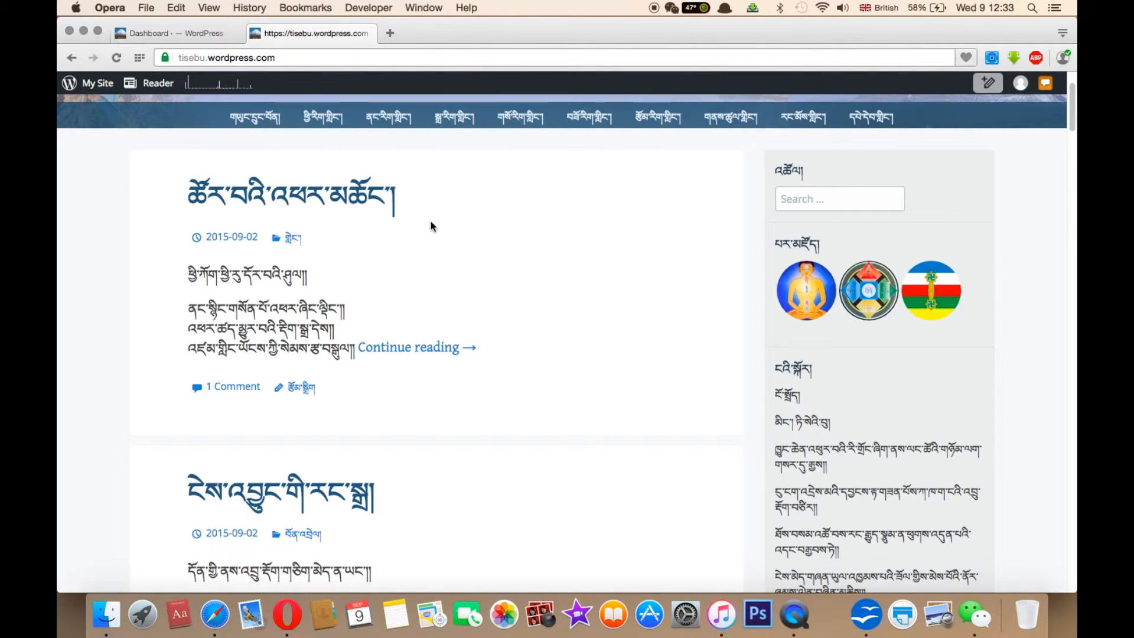
Open the Widgets page of the Appearance settings in the WordPress dashboard.
{"action": "left_click", "coordinate": [180, 33]}
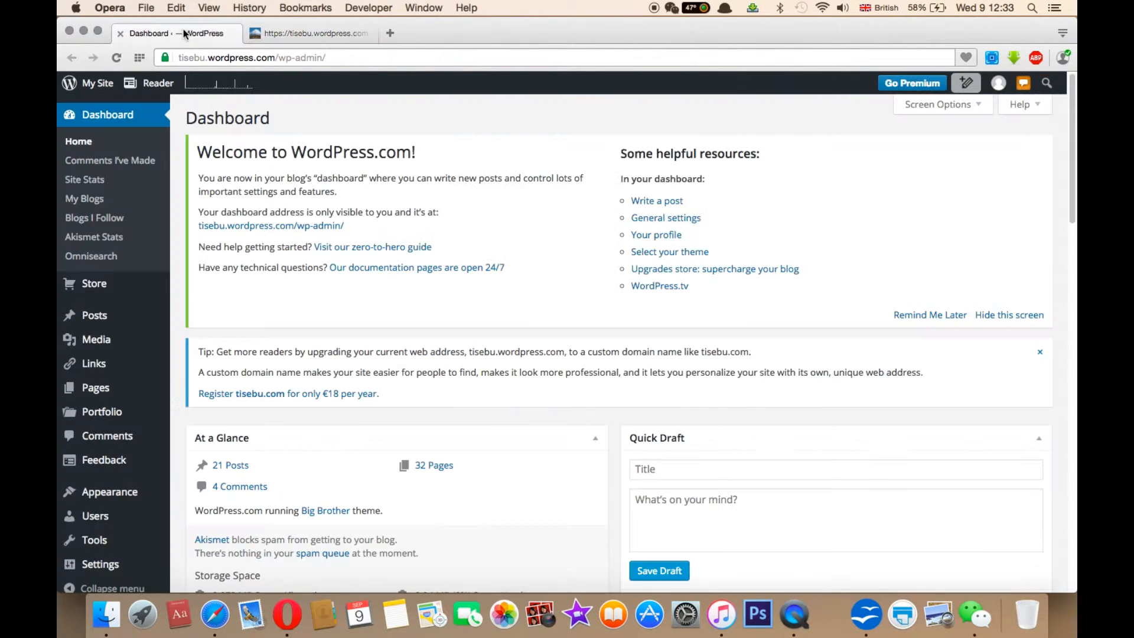
{"action": "scroll", "coordinate": [254, 321], "scroll_direction": "down", "scroll_amount": 5}
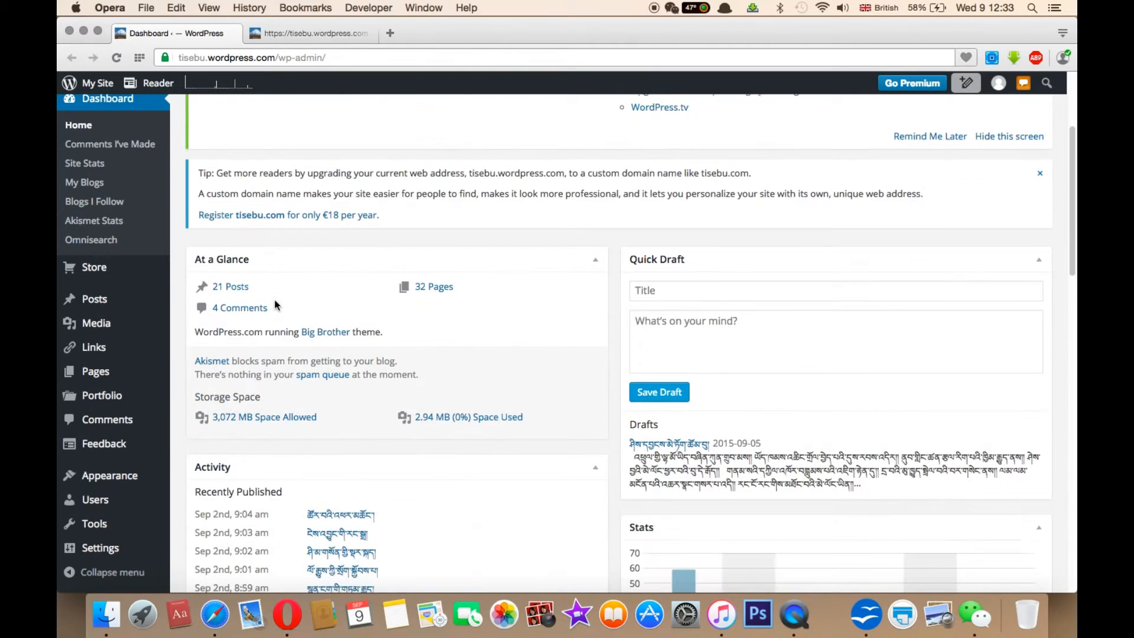
{"action": "scroll", "coordinate": [166, 390], "scroll_direction": "down", "scroll_amount": 1}
{"action": "mouse_move", "coordinate": [142, 479]}
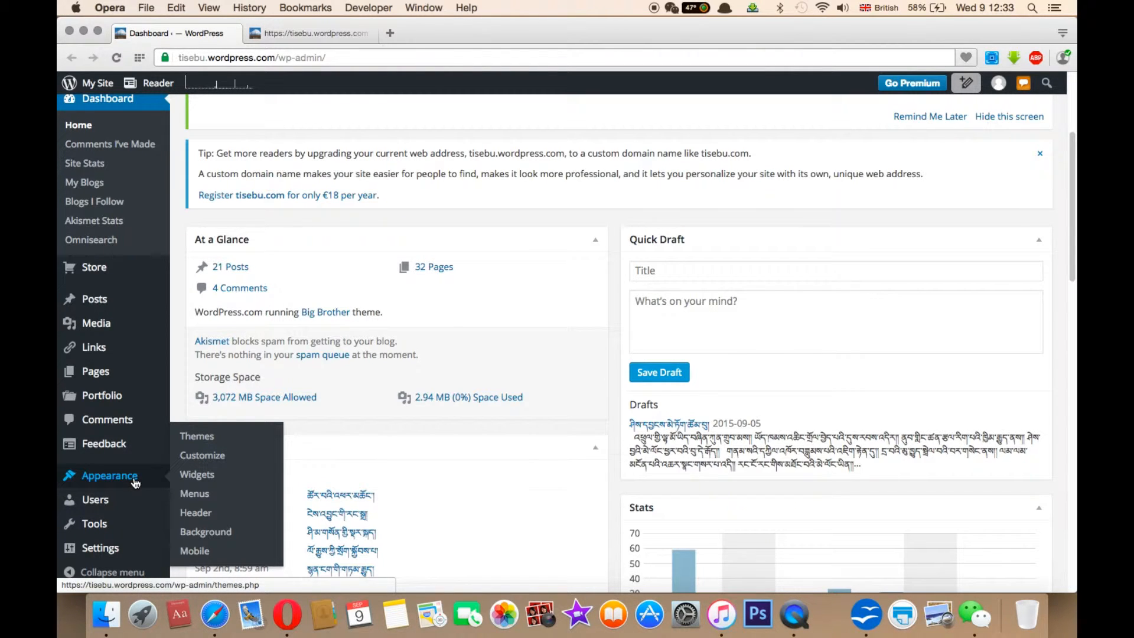
{"action": "left_click", "coordinate": [199, 479]}
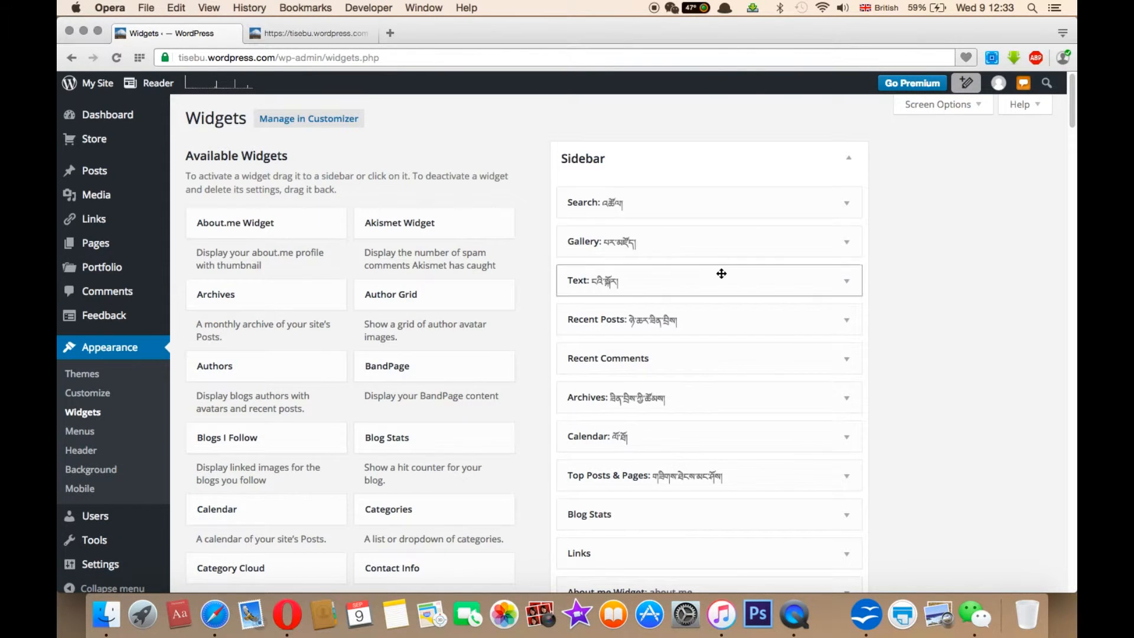
Compare the order of widgets in the Sidebar area with the sidebar sections on the live blog.
{"action": "left_click", "coordinate": [345, 35]}
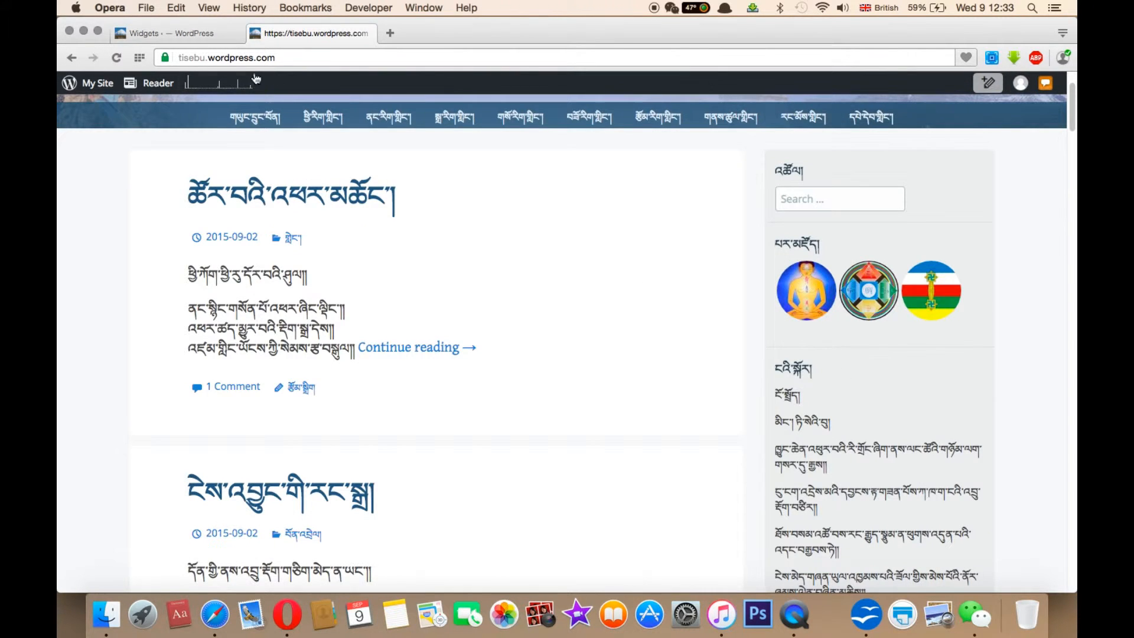
{"action": "left_click", "coordinate": [176, 34]}
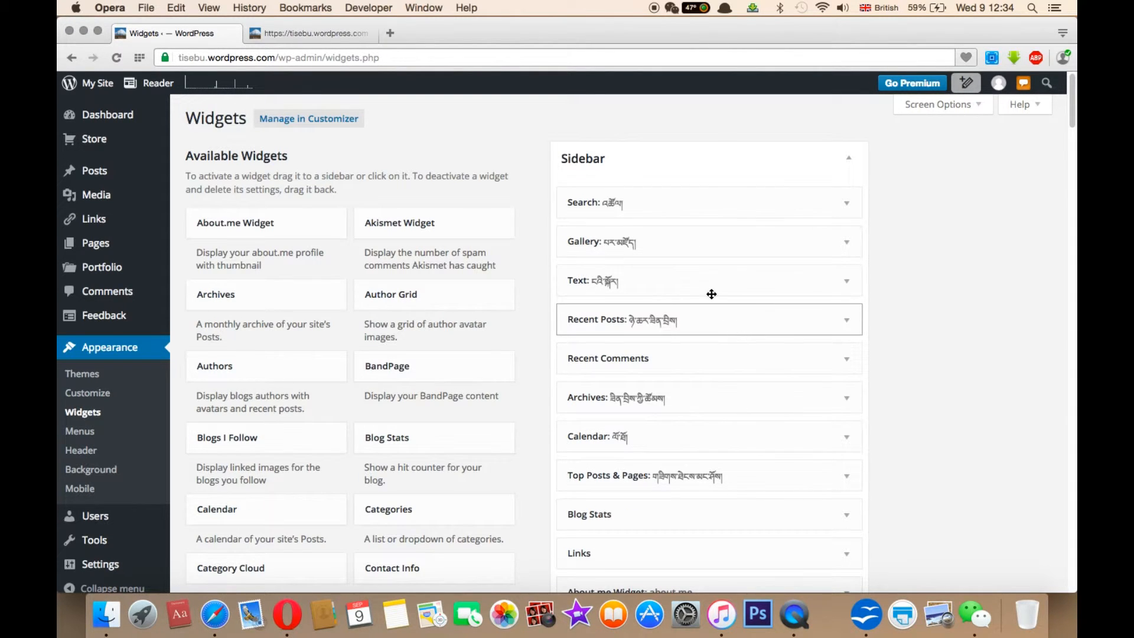
{"action": "key", "text": "ctrl+Tab"}
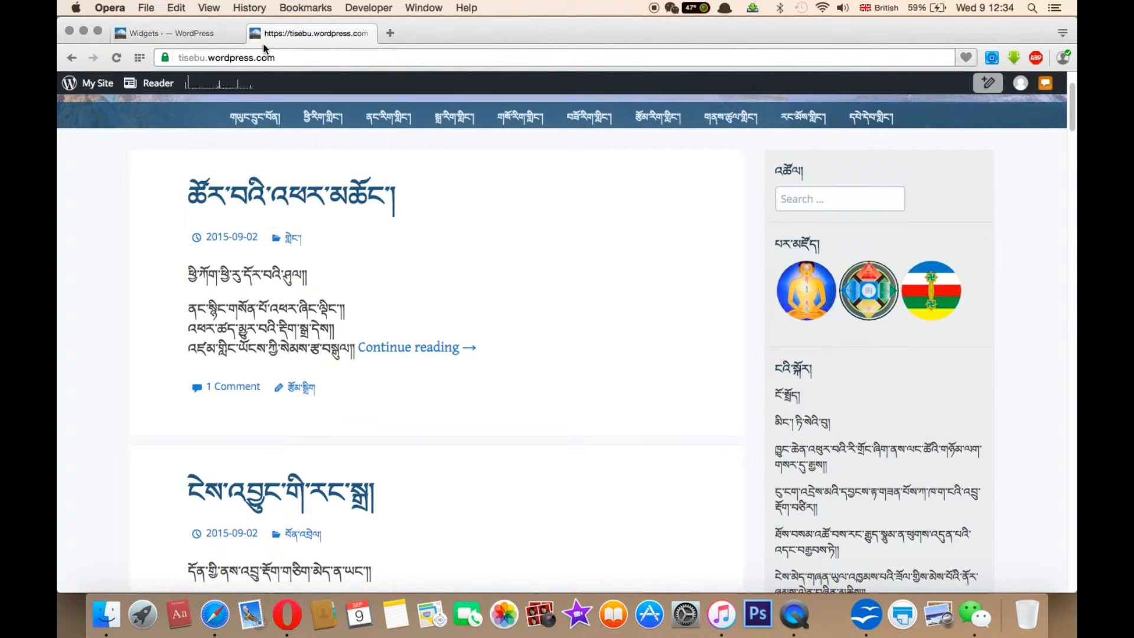
{"action": "left_click", "coordinate": [194, 33]}
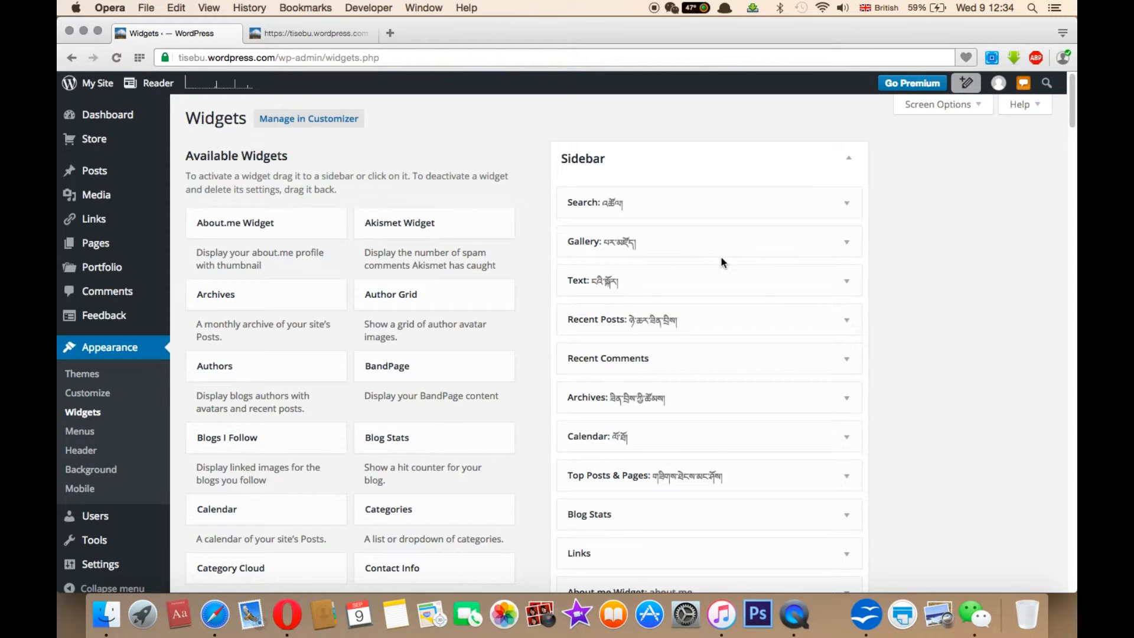
{"action": "left_click", "coordinate": [326, 35]}
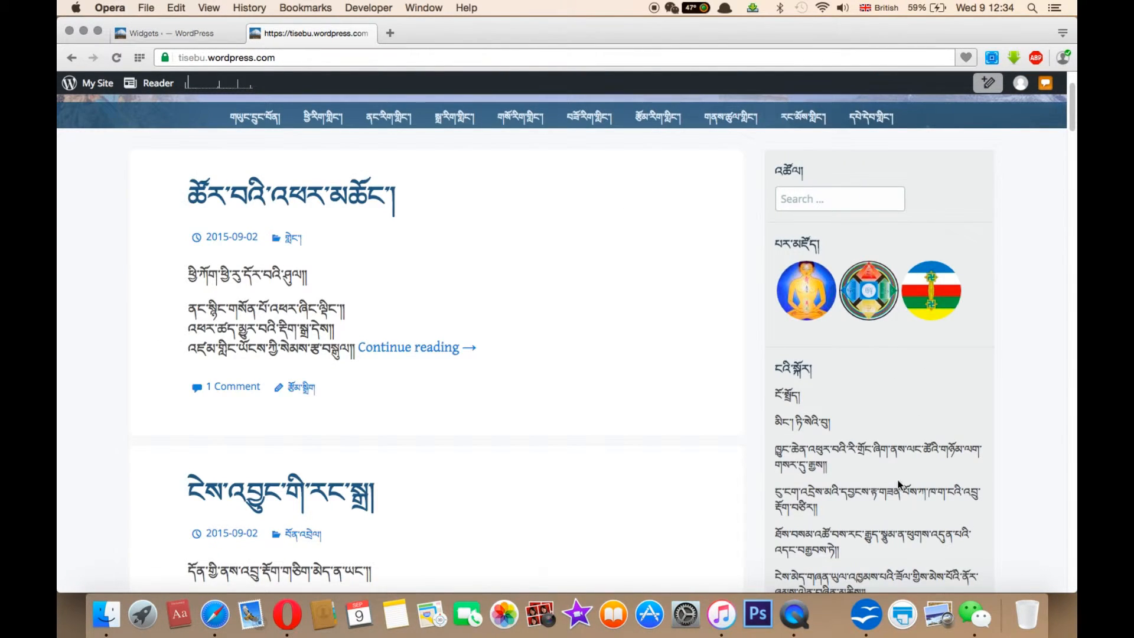
{"action": "scroll", "coordinate": [893, 464], "scroll_direction": "down", "scroll_amount": 3}
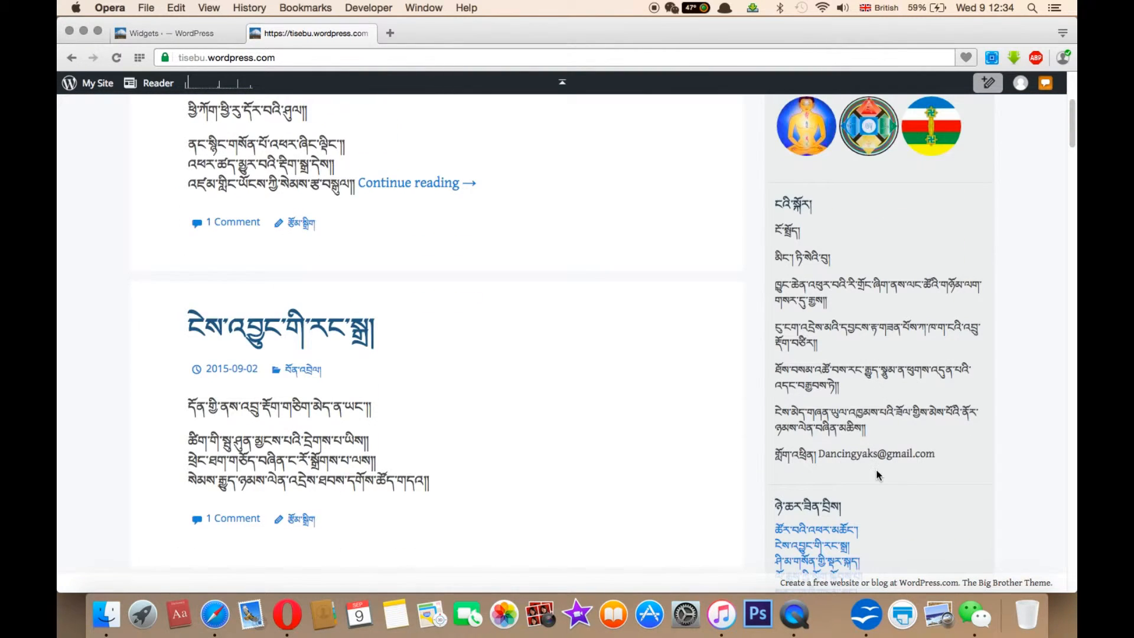
{"action": "scroll", "coordinate": [877, 470], "scroll_direction": "down", "scroll_amount": 2}
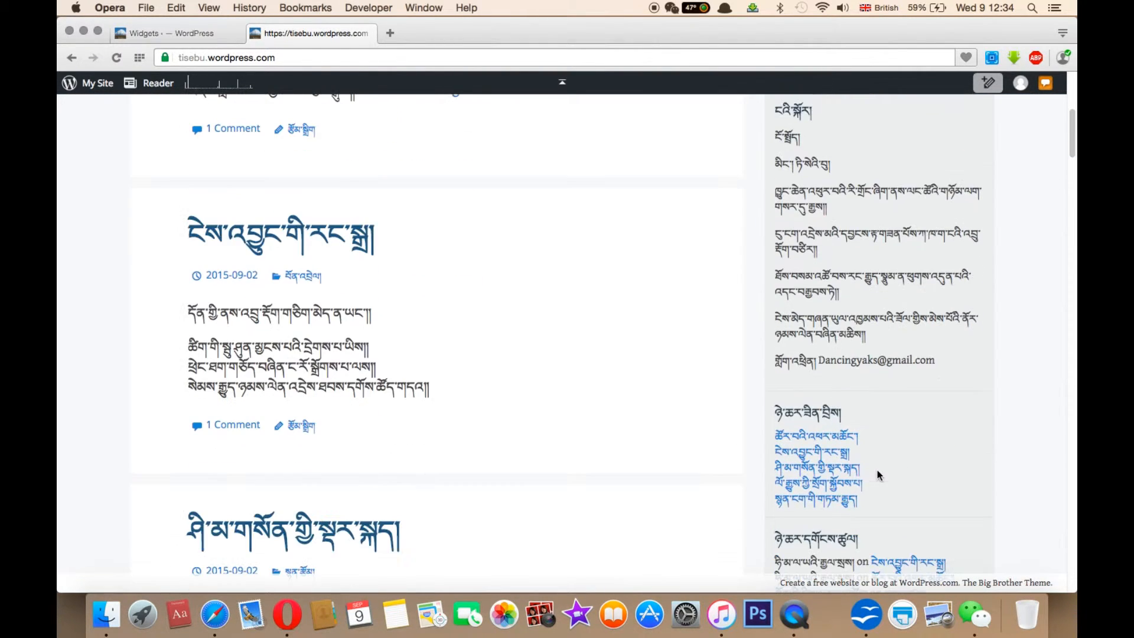
{"action": "left_click", "coordinate": [189, 34]}
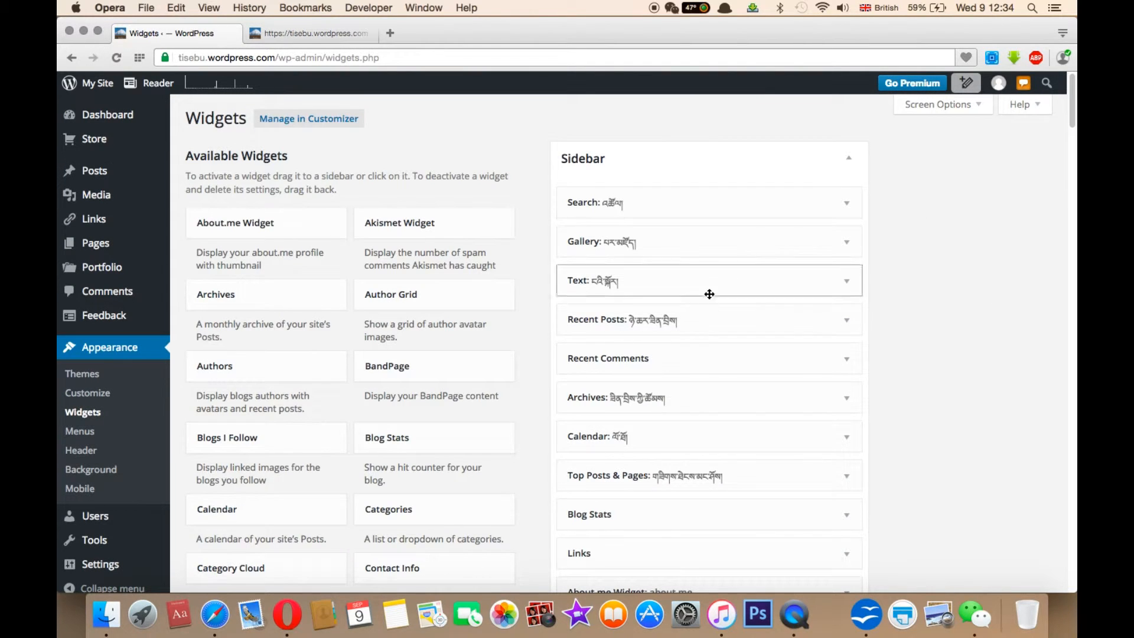
Open the Text widget in the Sidebar area, review its title and content fields, and save the widget.
{"action": "left_click", "coordinate": [849, 287]}
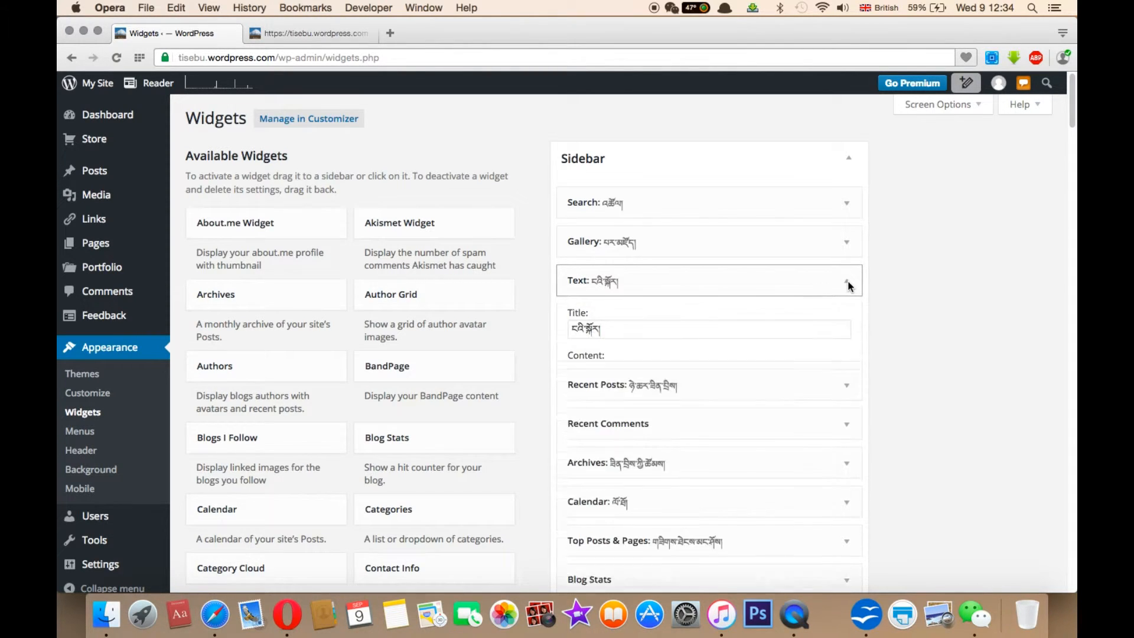
{"action": "scroll", "coordinate": [841, 365], "scroll_direction": "down", "scroll_amount": 3}
{"action": "scroll", "coordinate": [841, 365], "scroll_direction": "down", "scroll_amount": 2}
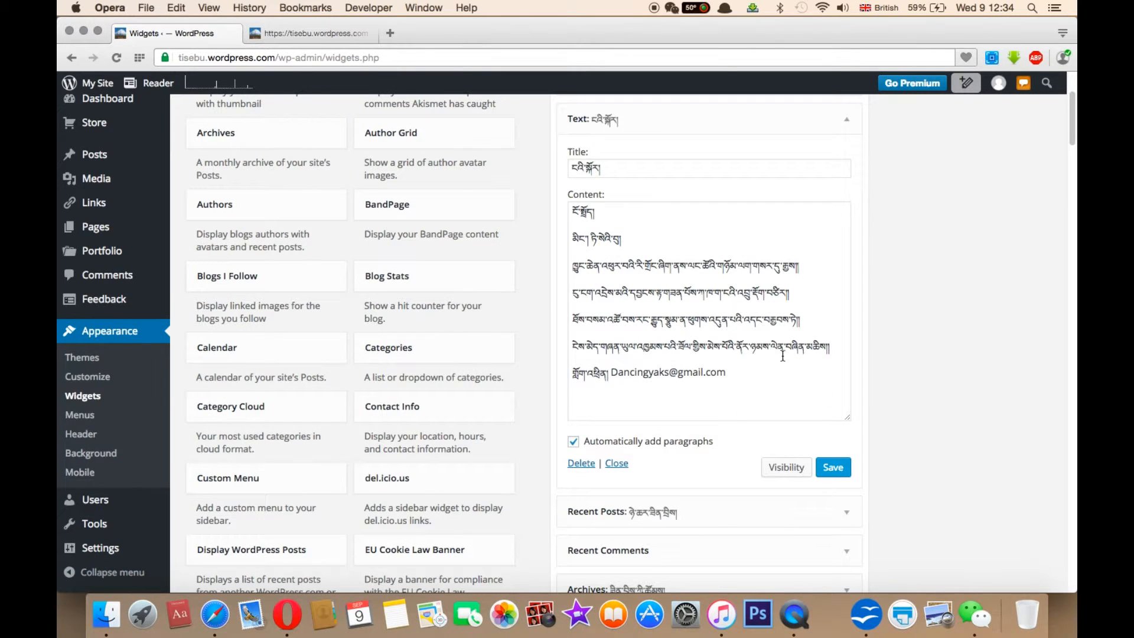
{"action": "left_click", "coordinate": [764, 318]}
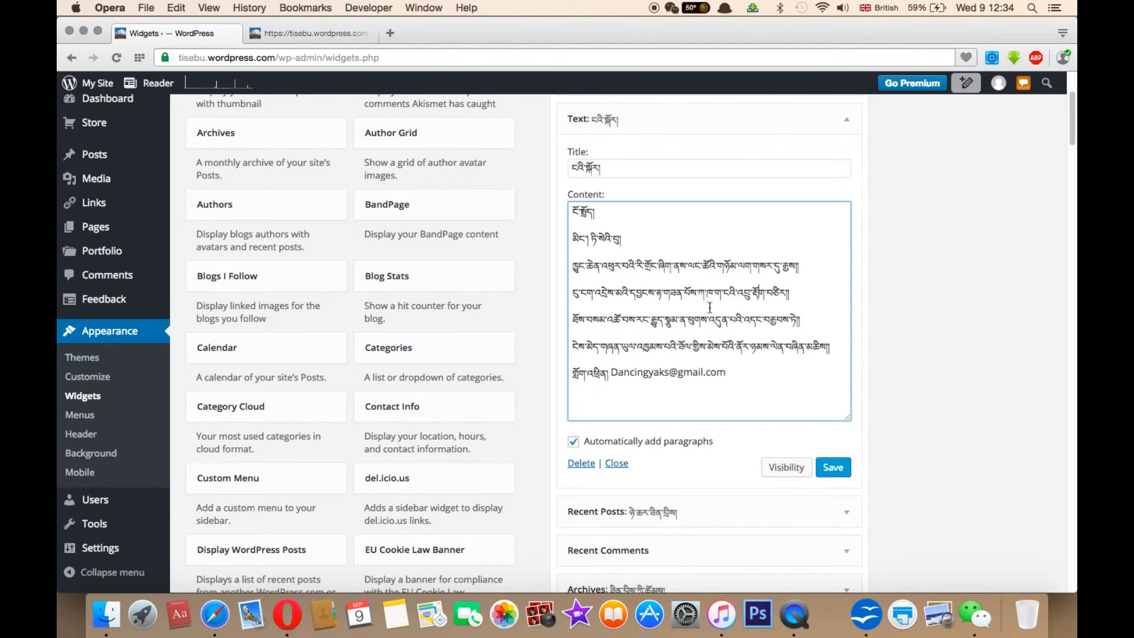
{"action": "left_click", "coordinate": [844, 464]}
{"action": "left_click", "coordinate": [830, 473]}
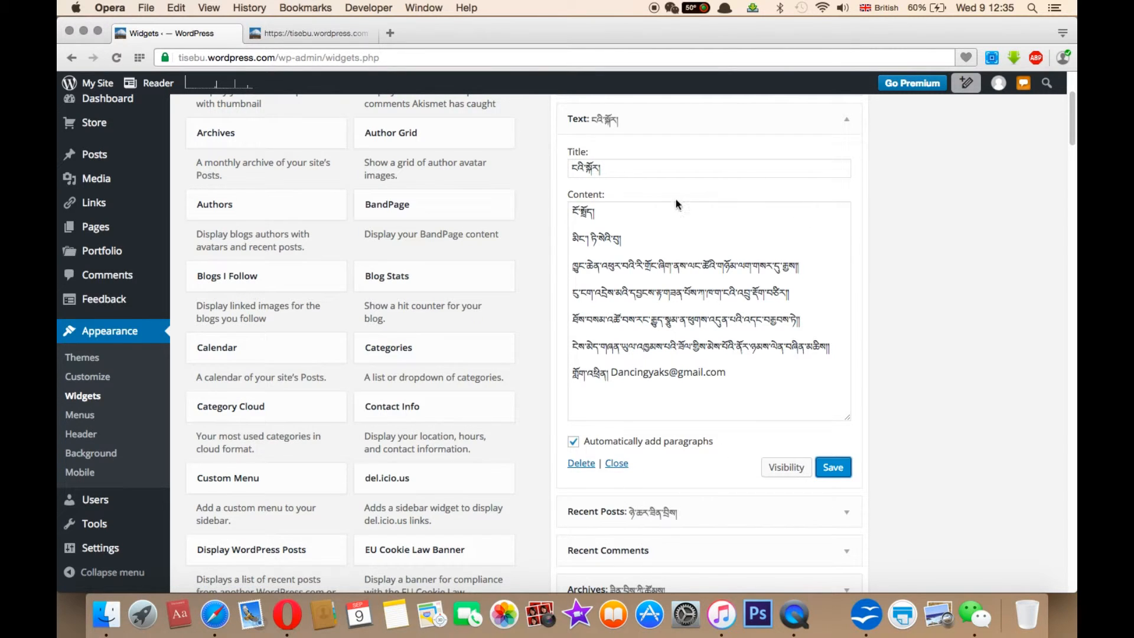
Collapse and reopen the Text widget to examine its delete and close options, leaving it collapsed.
{"action": "left_click", "coordinate": [846, 119]}
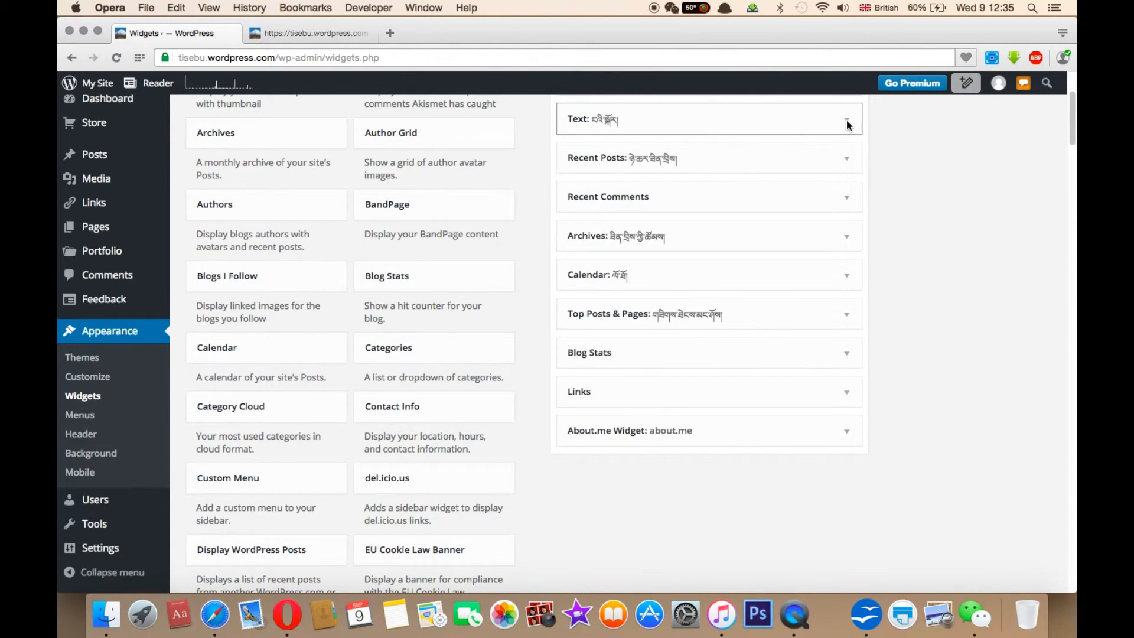
{"action": "left_click", "coordinate": [846, 119]}
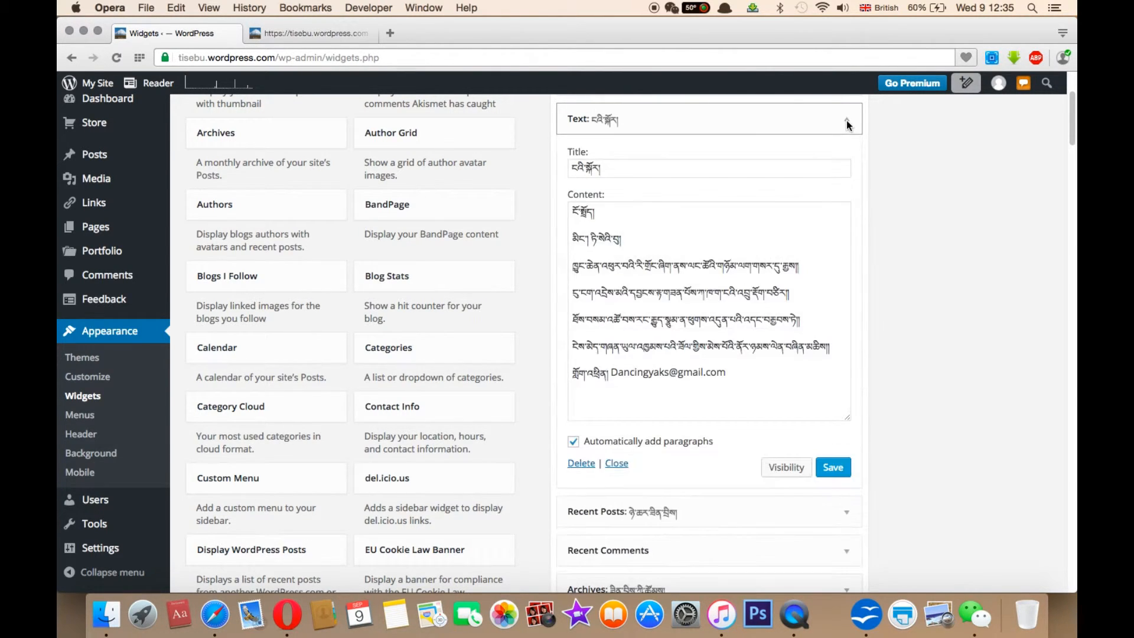
{"action": "left_click", "coordinate": [619, 465]}
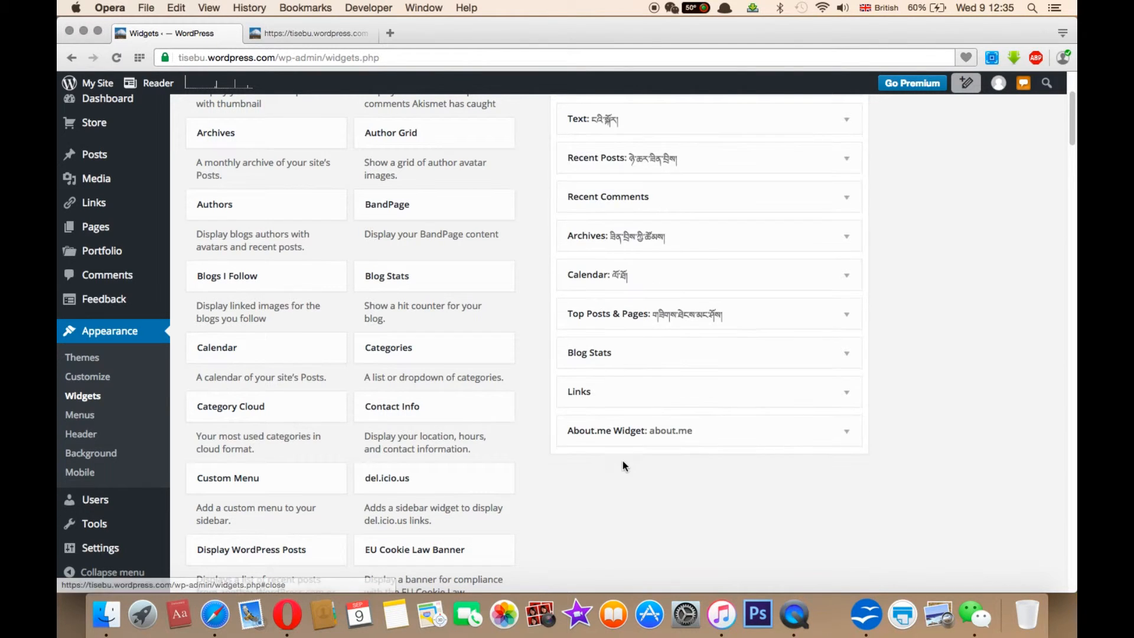
{"action": "left_click", "coordinate": [847, 123]}
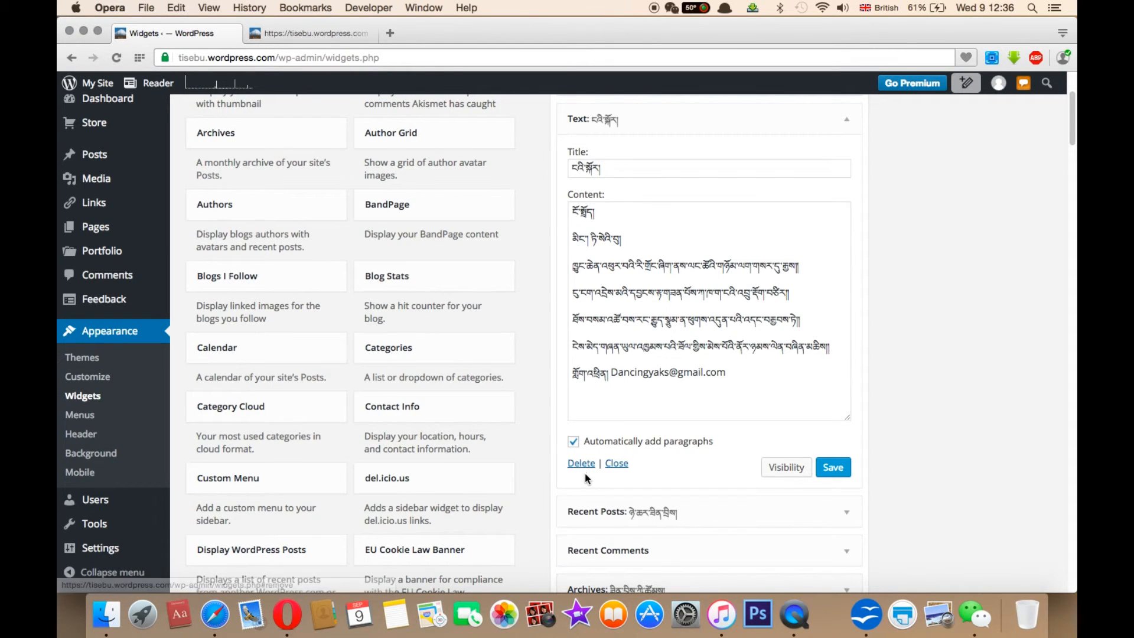
{"action": "left_click", "coordinate": [618, 466]}
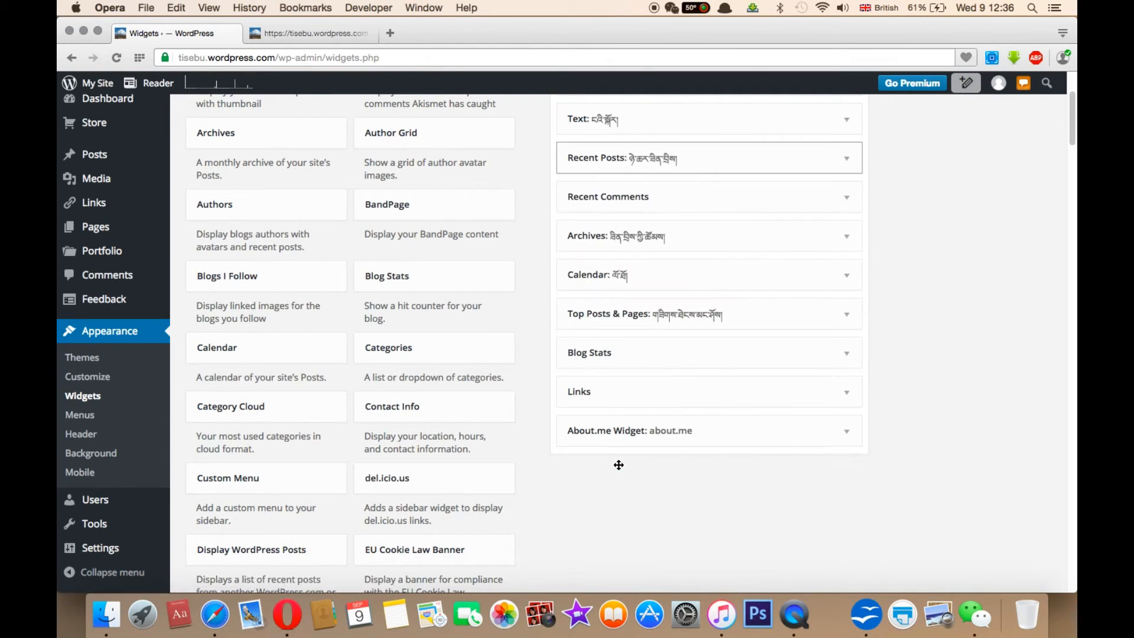
{"action": "scroll", "coordinate": [814, 155], "scroll_direction": "up", "scroll_amount": 3}
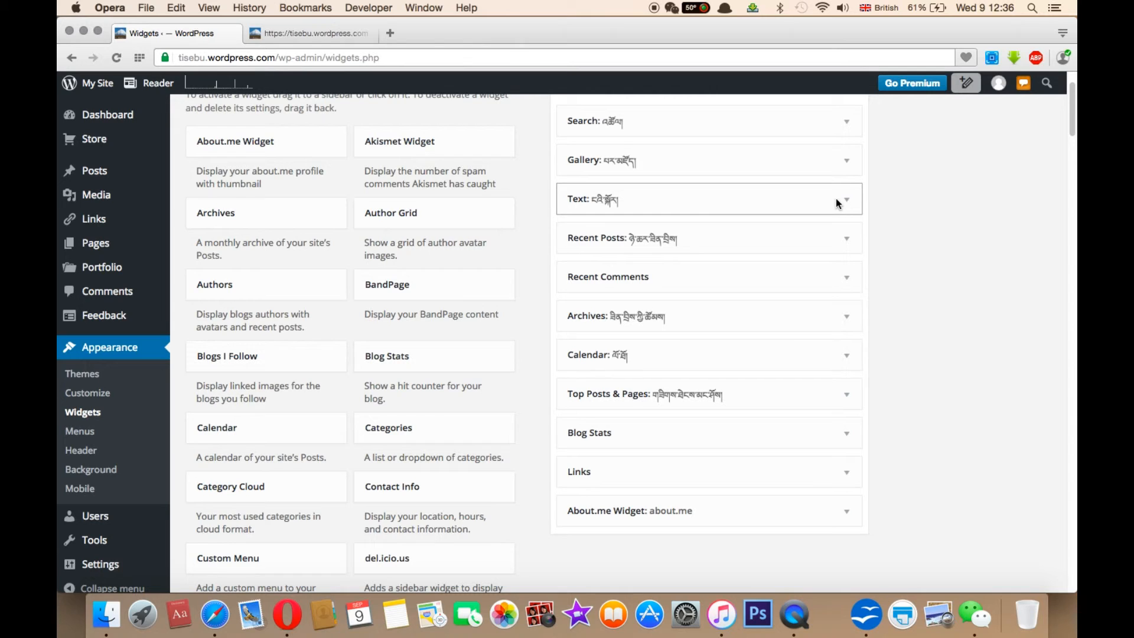
{"action": "scroll", "coordinate": [834, 198], "scroll_direction": "up", "scroll_amount": 1}
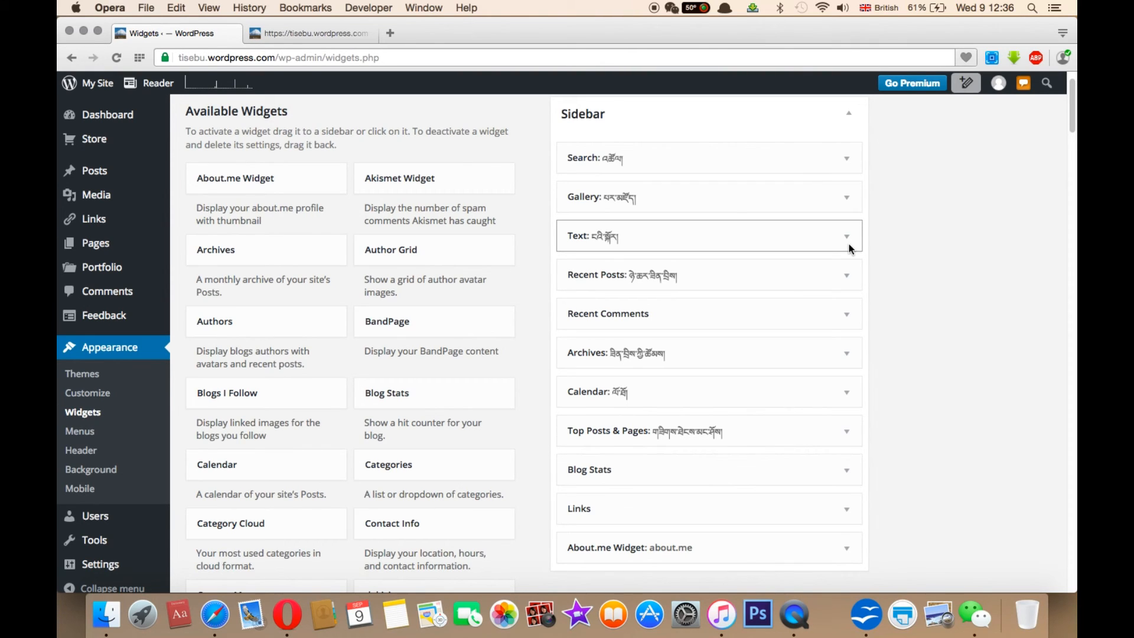
{"action": "left_click", "coordinate": [654, 8]}
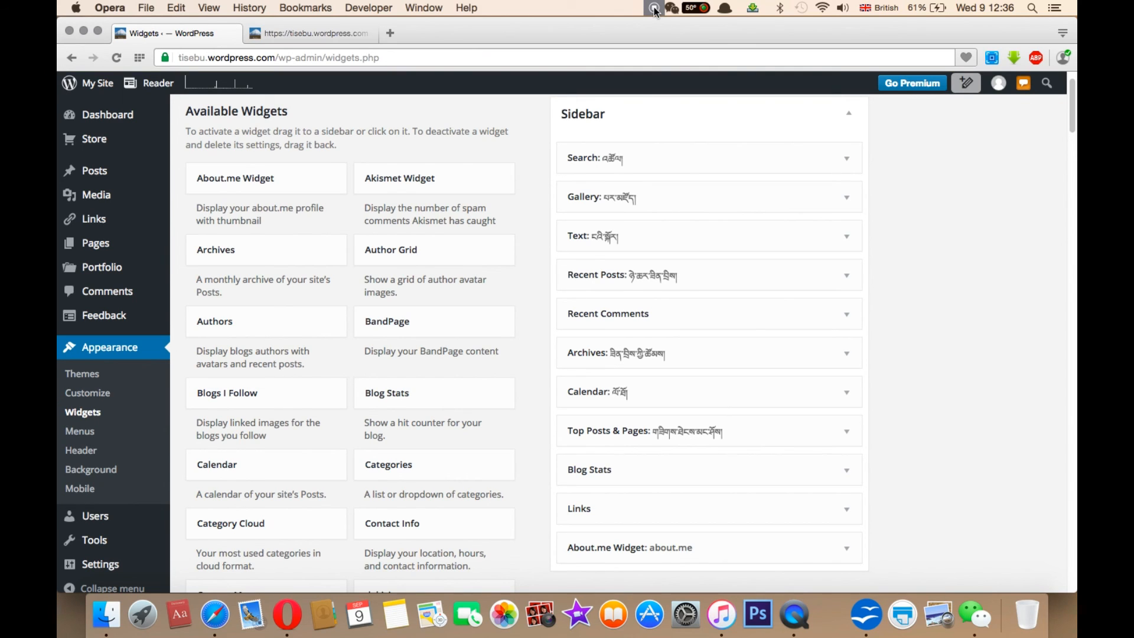